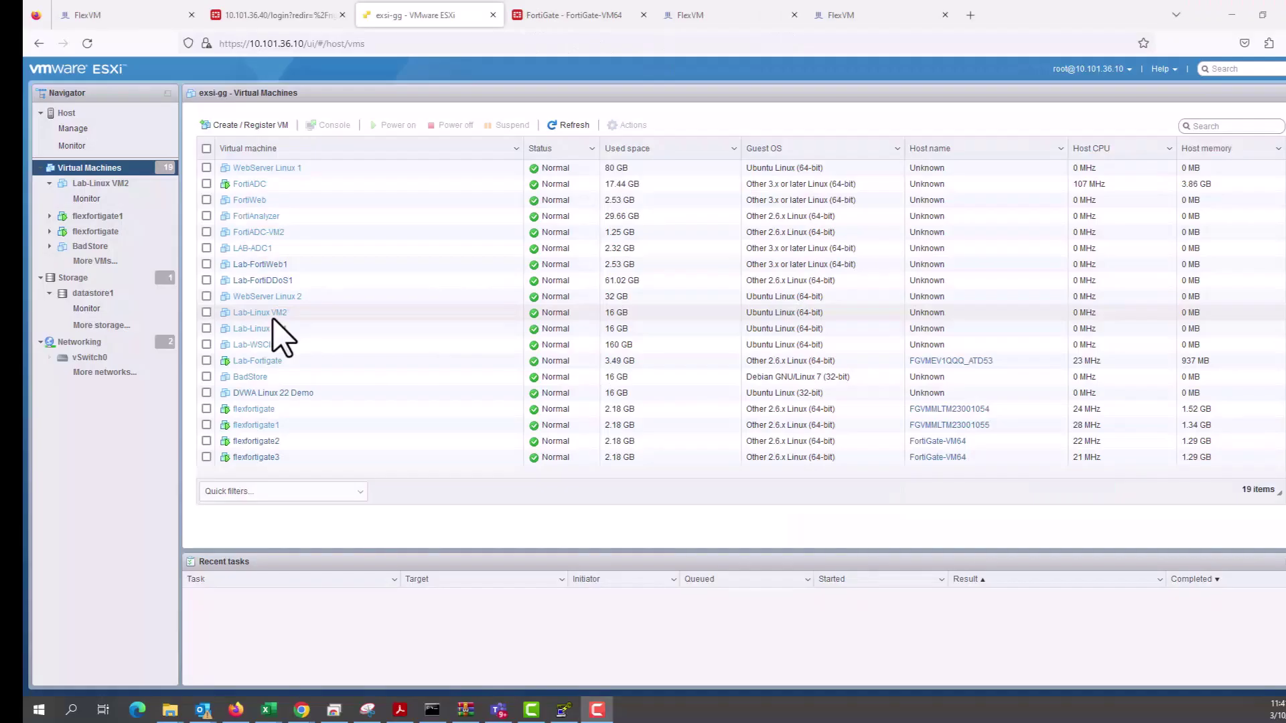
Open the flexfortigate VM's console in a new tab and enter admin at the login prompt.
{"action": "left_click", "coordinate": [253, 408]}
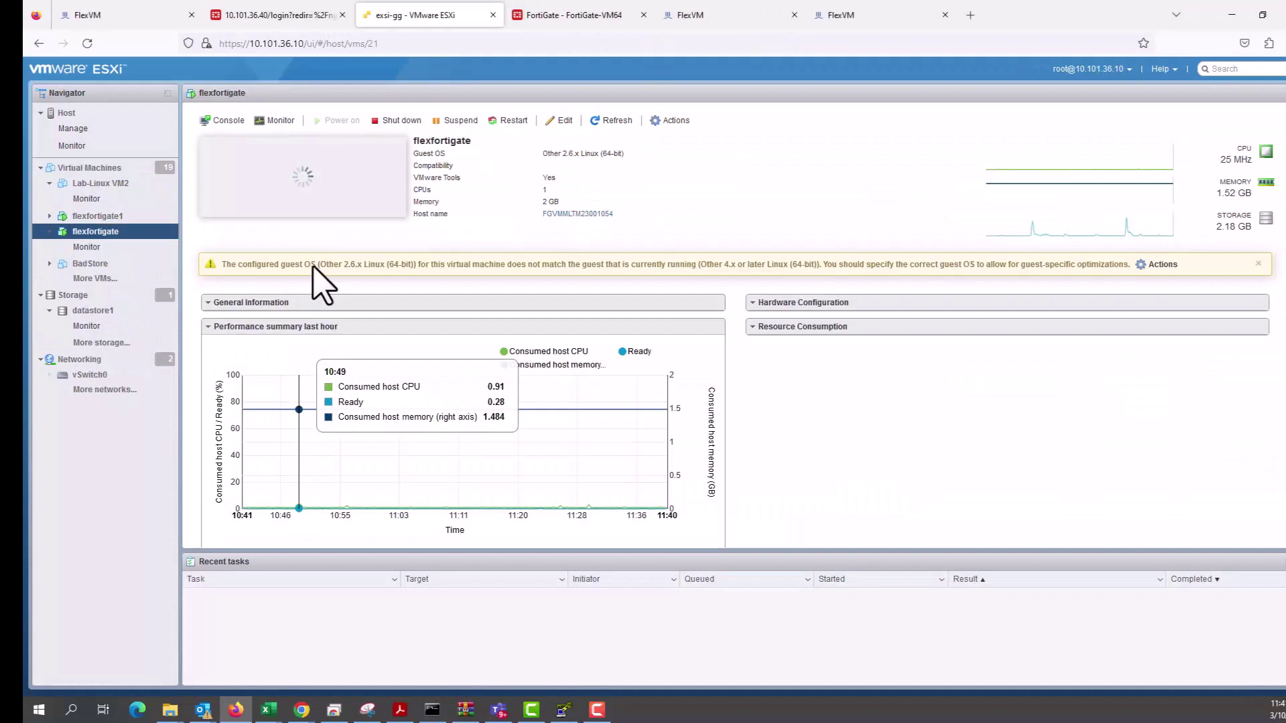
{"action": "left_click", "coordinate": [230, 122]}
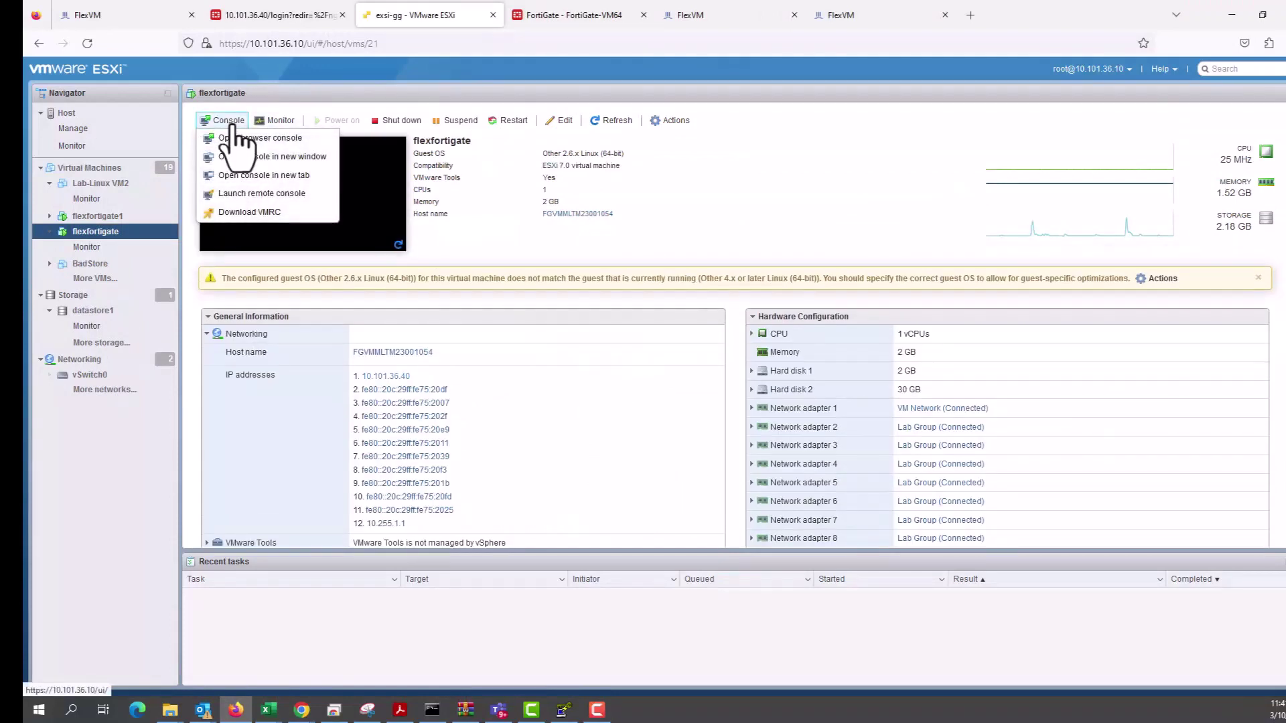
{"action": "left_click", "coordinate": [258, 176]}
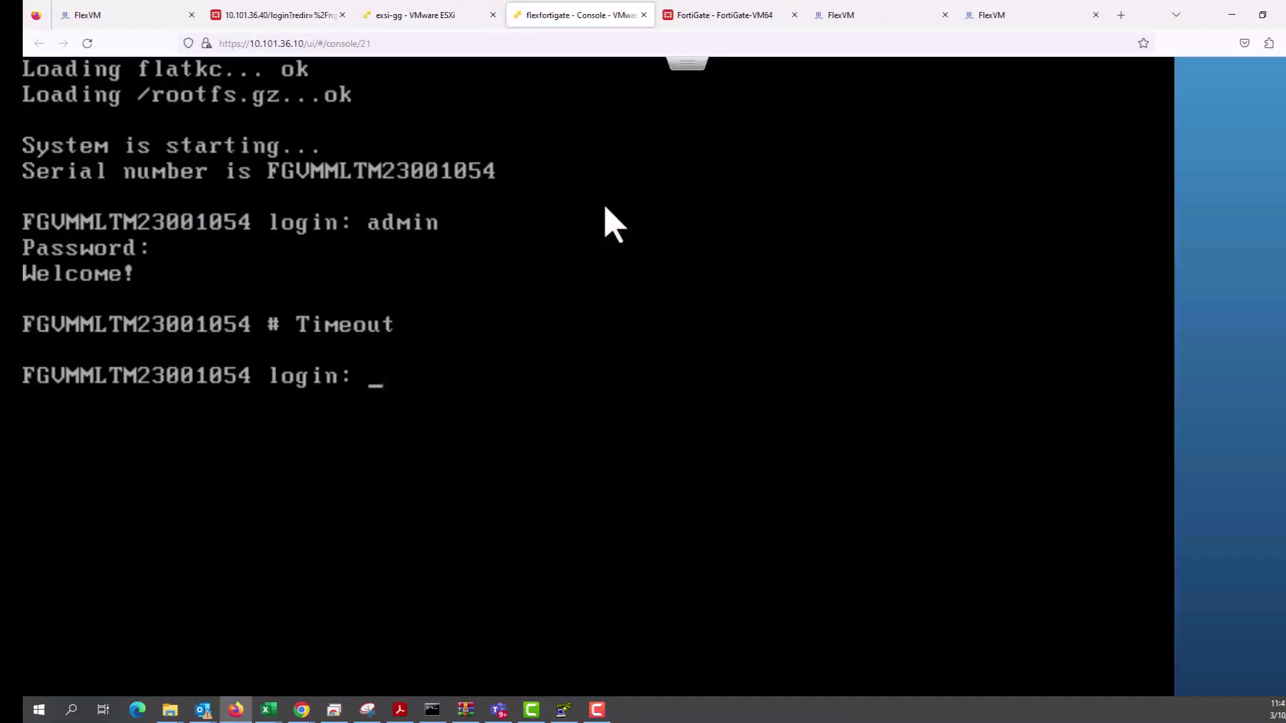
{"action": "type", "text": "admin"}
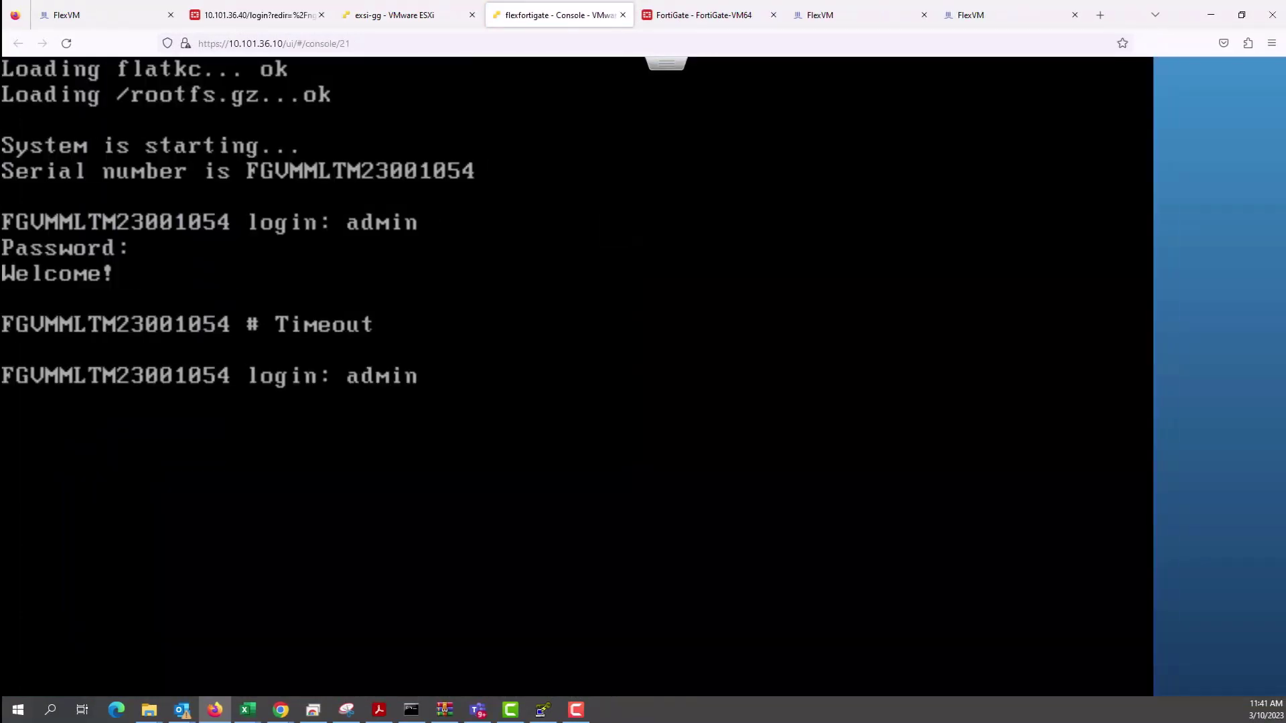
{"action": "key", "text": "Return"}
{"action": "key", "text": "Return"}
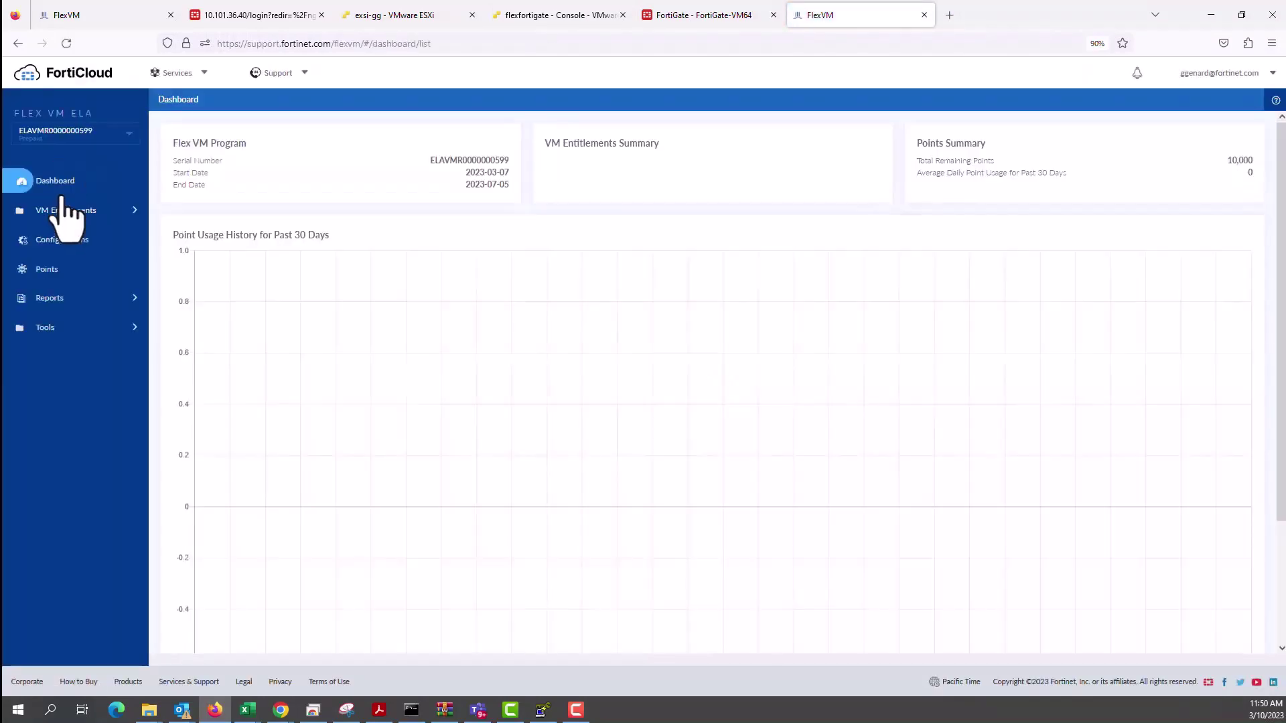
Switch to the other Flex VM program and show its saved configurations.
{"action": "left_click", "coordinate": [65, 134]}
{"action": "left_click", "coordinate": [55, 173]}
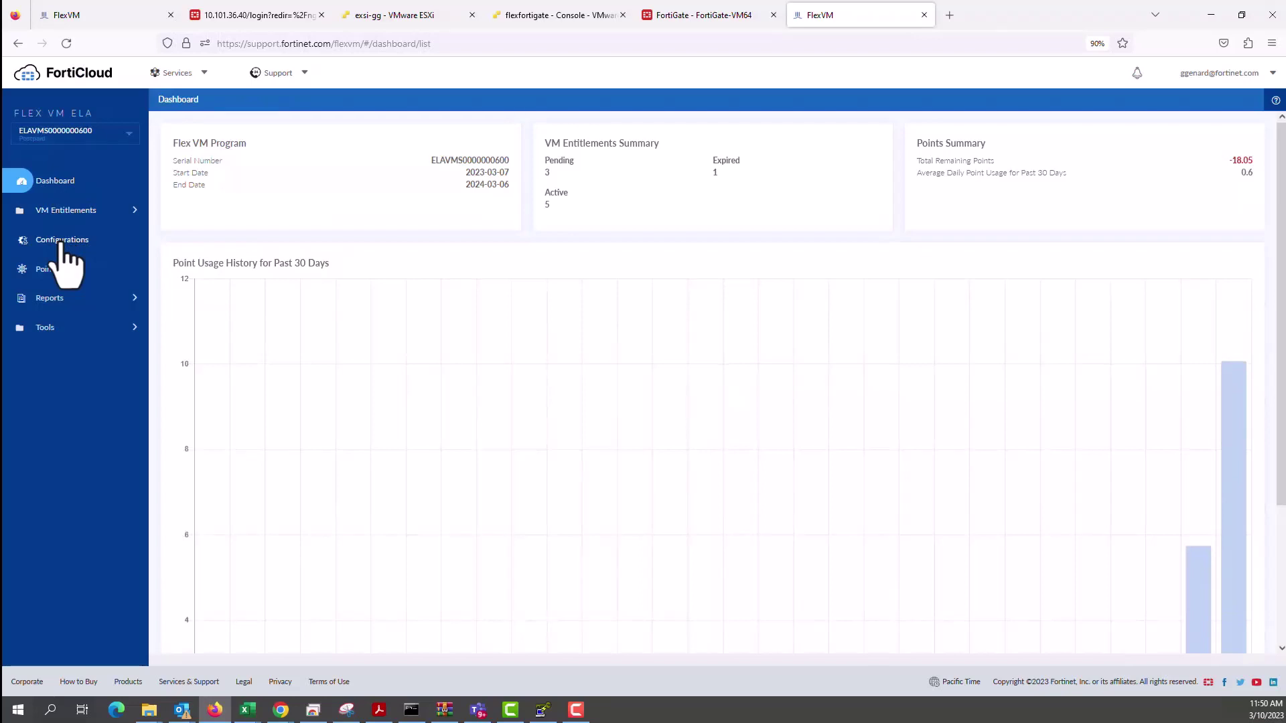
{"action": "left_click", "coordinate": [61, 243]}
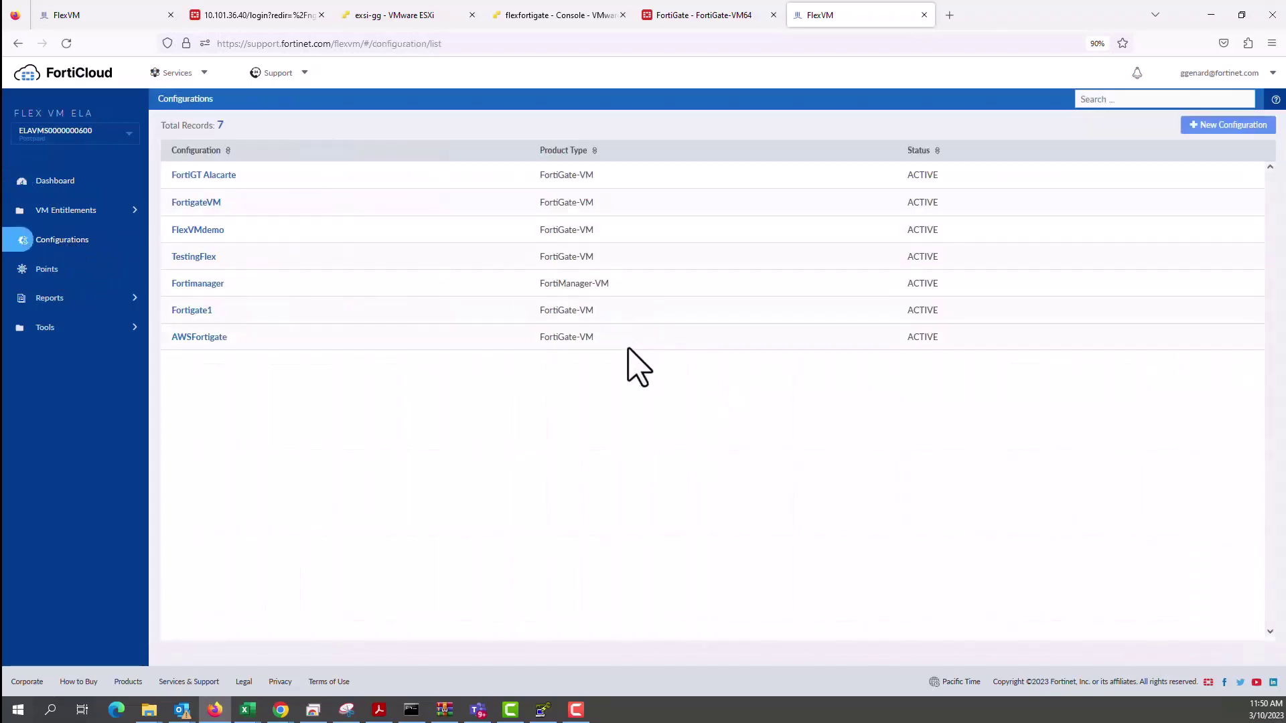
Start a new configuration named VMWareFlex for the FortiGate Virtual Machine - Service Bundle product.
{"action": "left_click", "coordinate": [1239, 126]}
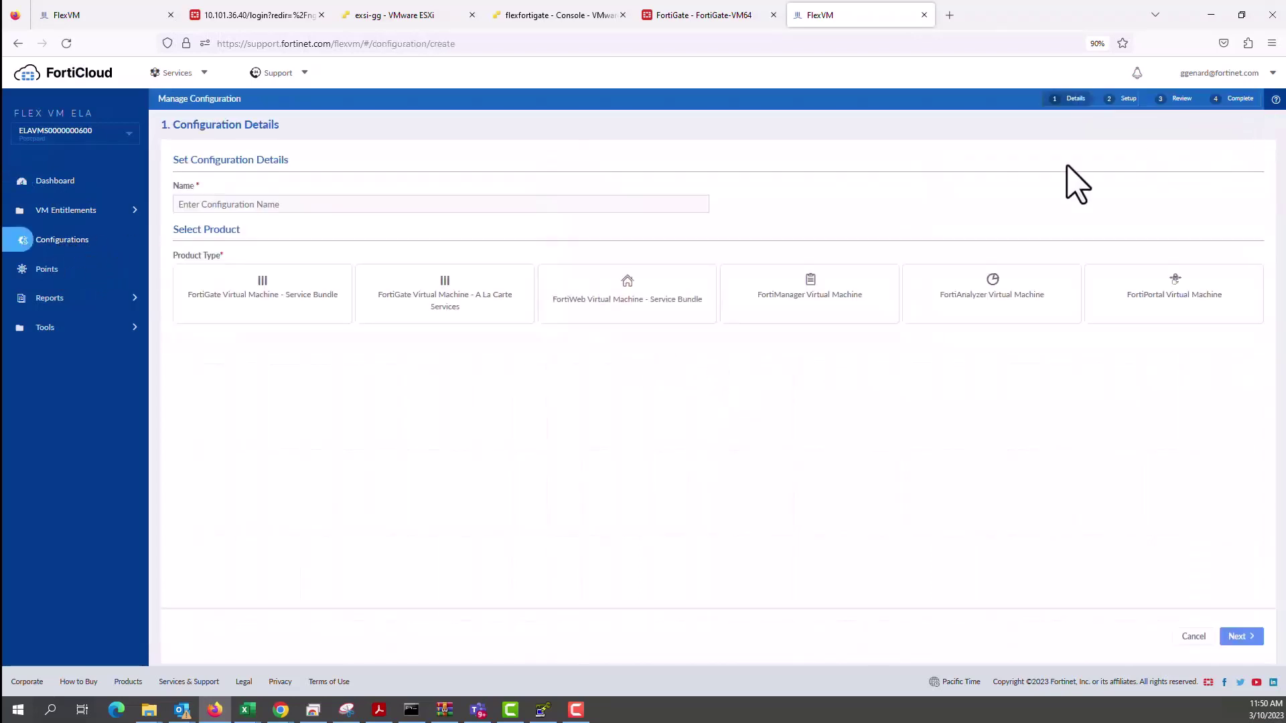
{"action": "left_click", "coordinate": [432, 205]}
{"action": "type", "text": "VMWare"}
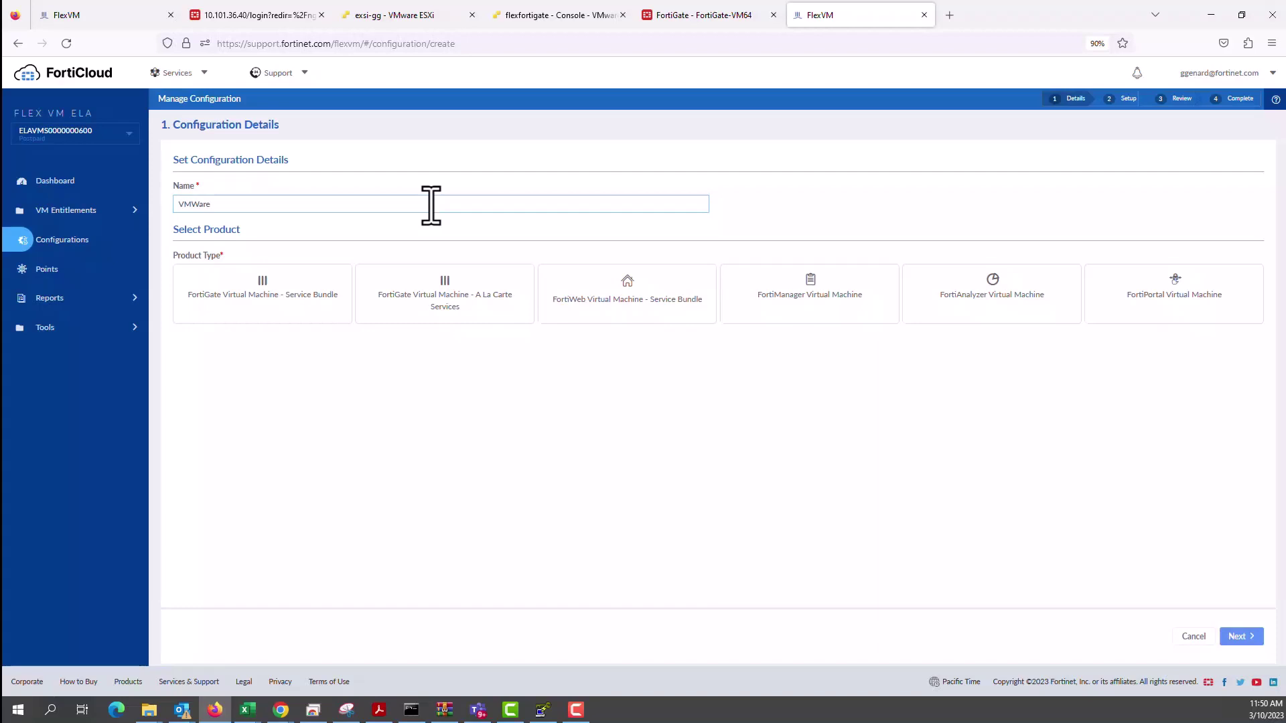
{"action": "type", "text": "Flex"}
{"action": "left_click", "coordinate": [324, 306]}
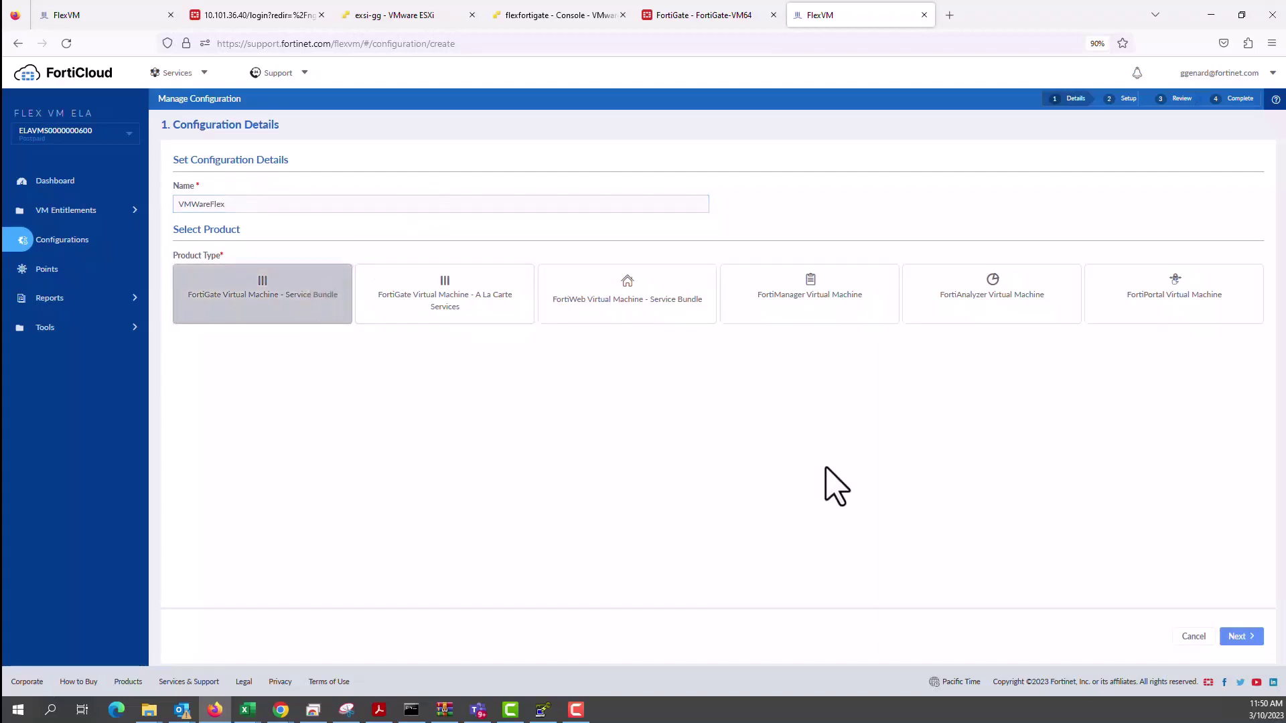
Set the configuration to 1 CPU, Enterprise service package and 4 virtual domains.
{"action": "left_click", "coordinate": [1243, 637]}
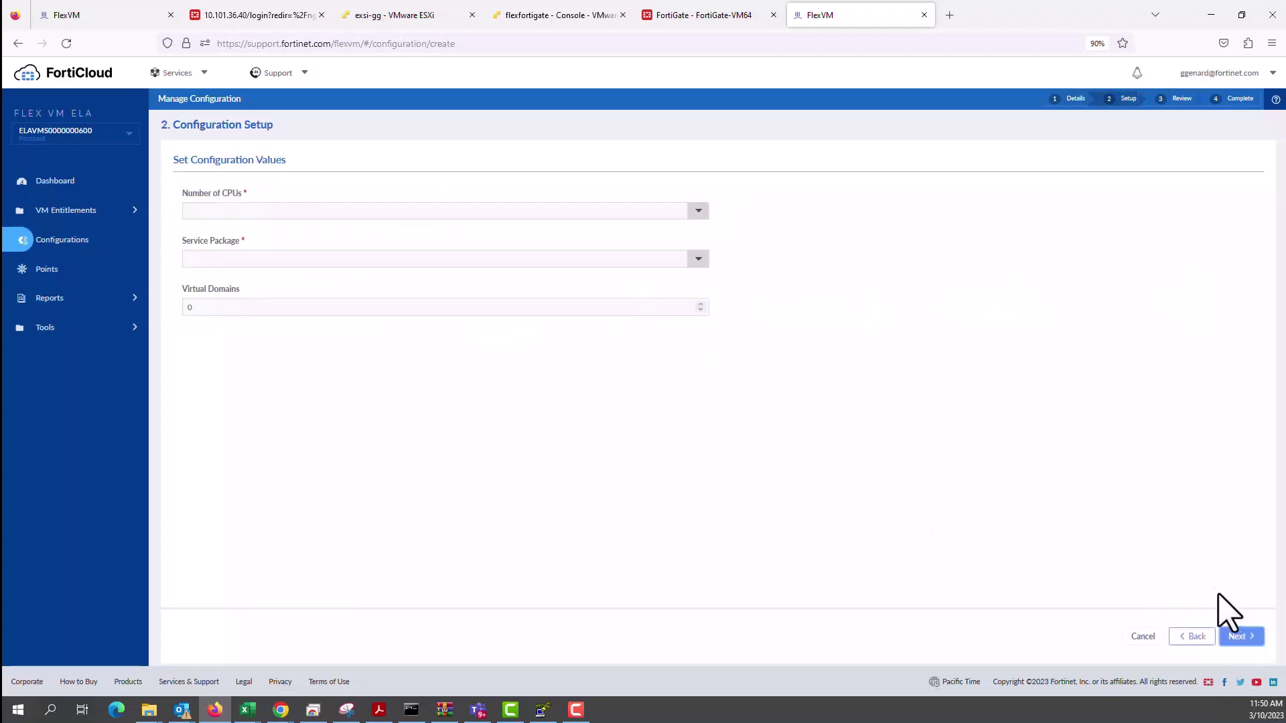
{"action": "left_click", "coordinate": [551, 212]}
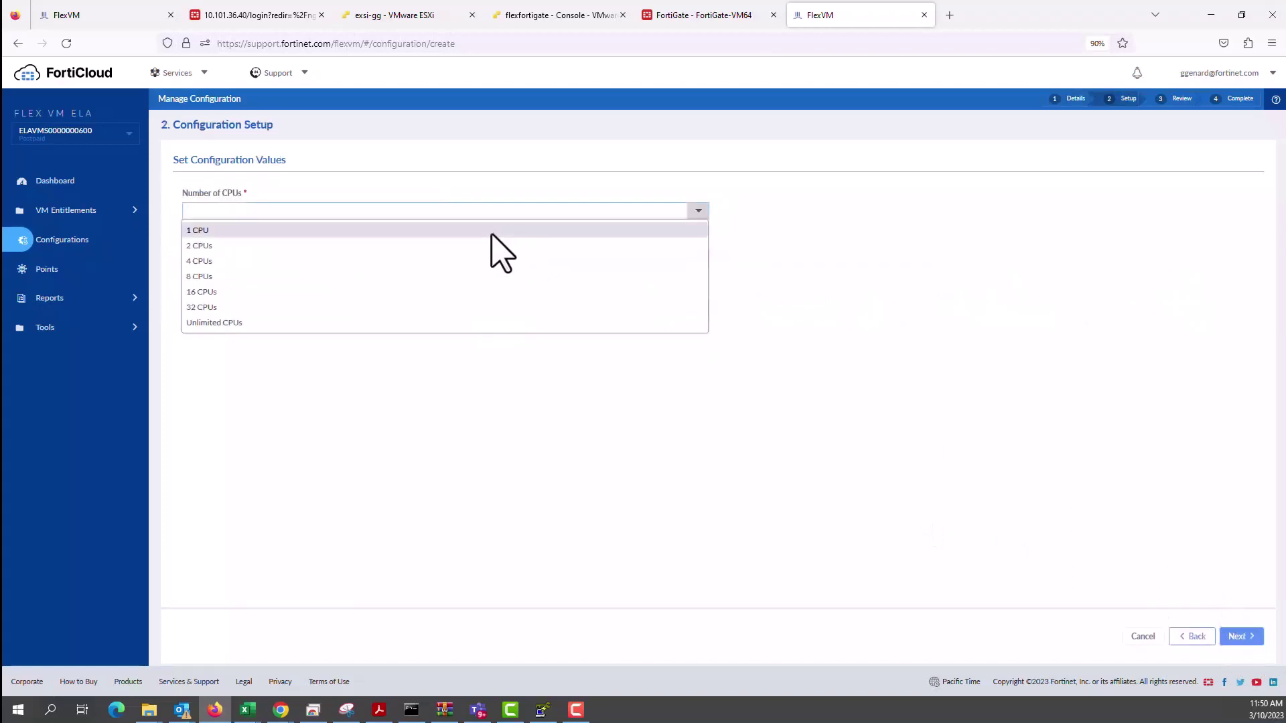
{"action": "left_click", "coordinate": [450, 231]}
{"action": "left_click", "coordinate": [440, 259]}
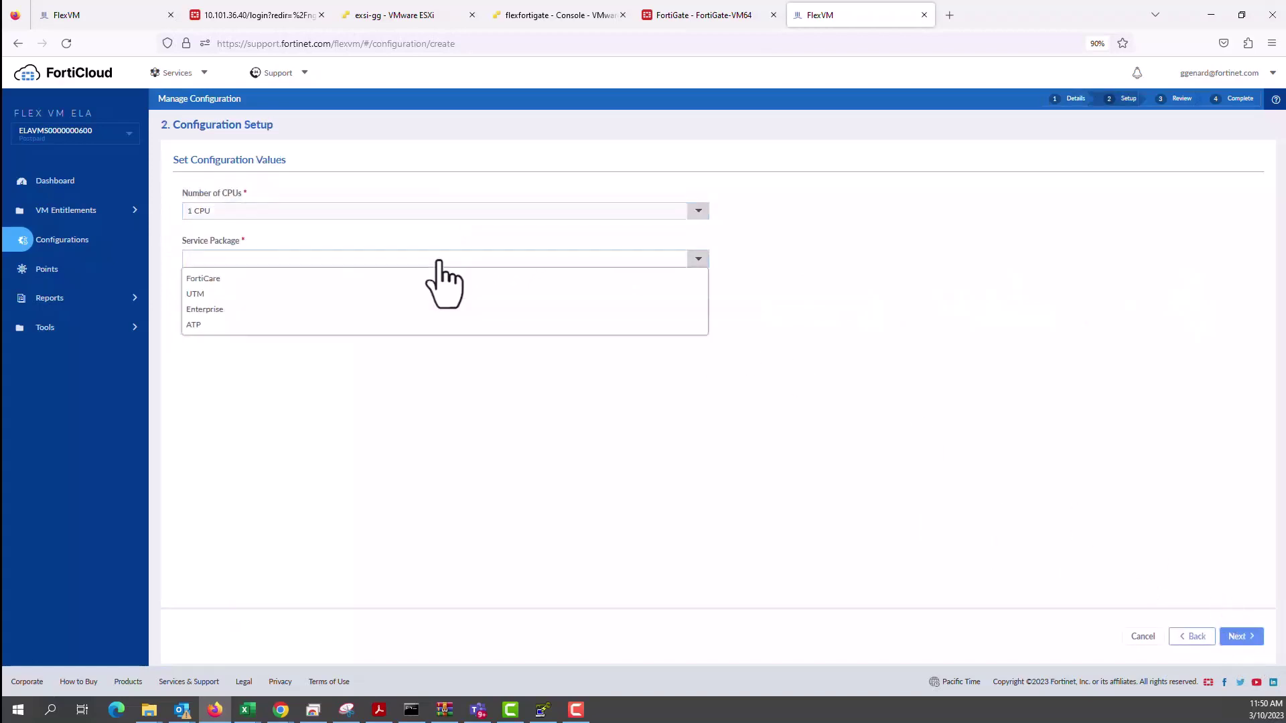
{"action": "left_click", "coordinate": [389, 309]}
{"action": "left_click_drag", "start_coordinate": [350, 310], "coordinate": [178, 306]}
{"action": "type", "text": "4"}
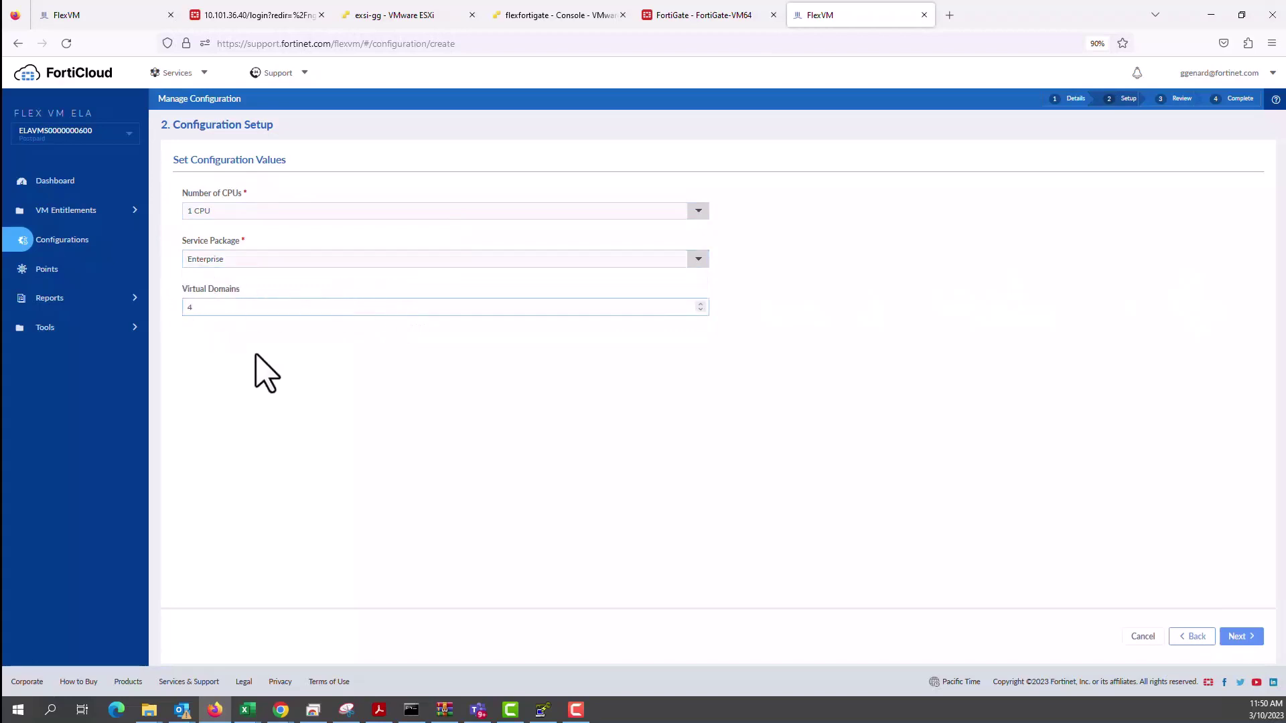
{"action": "left_click", "coordinate": [309, 395]}
Submit the VMWareFlex configuration and go to the VM Entitlements list.
{"action": "left_click", "coordinate": [1240, 638]}
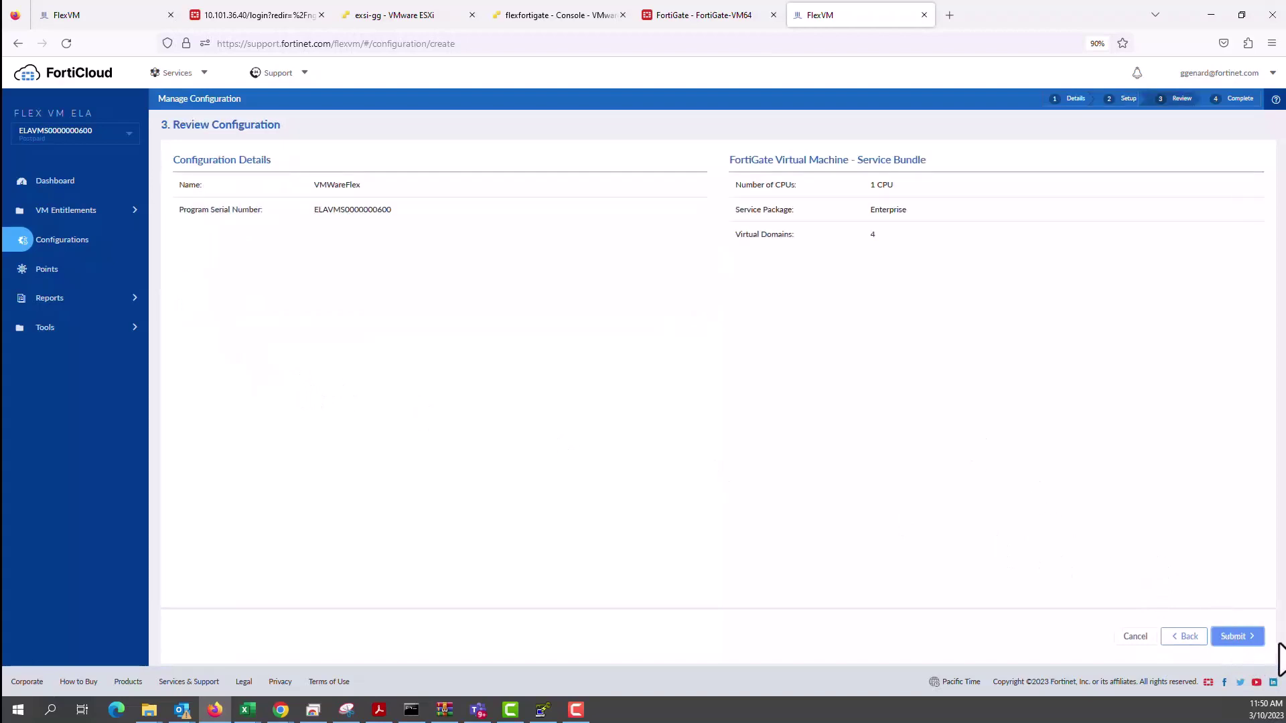
{"action": "left_click", "coordinate": [1238, 637]}
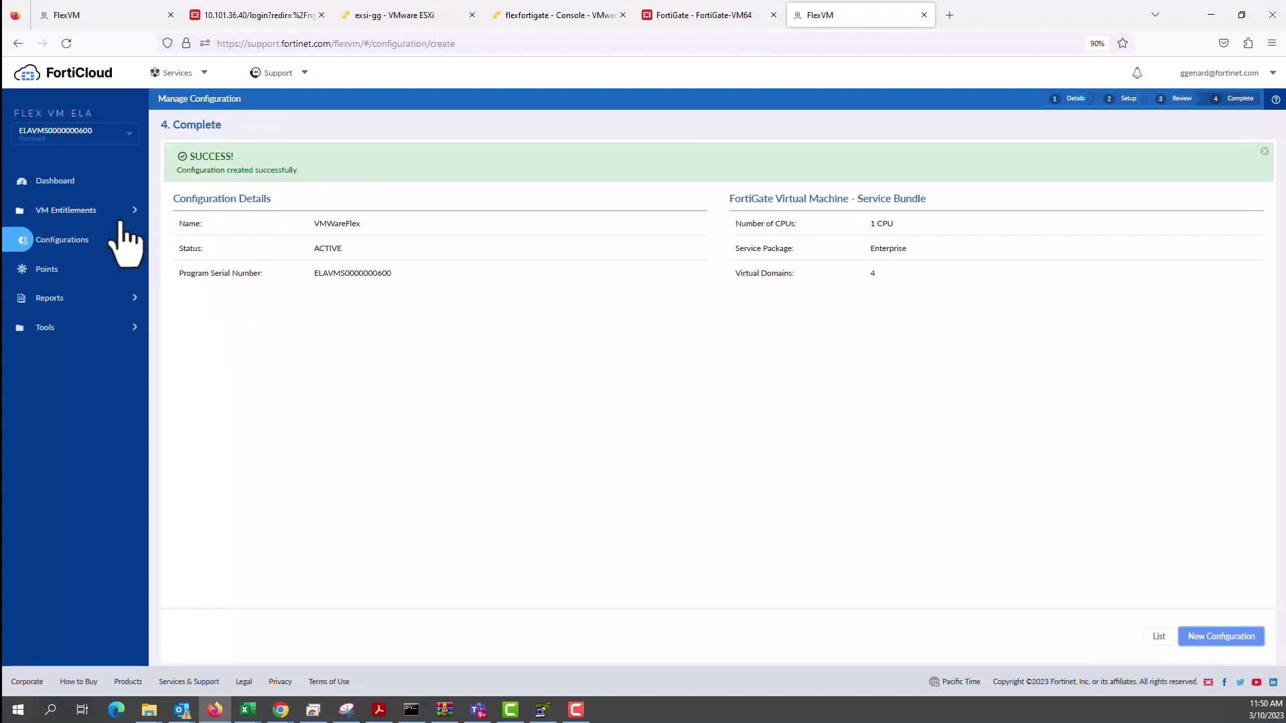
{"action": "left_click", "coordinate": [75, 212]}
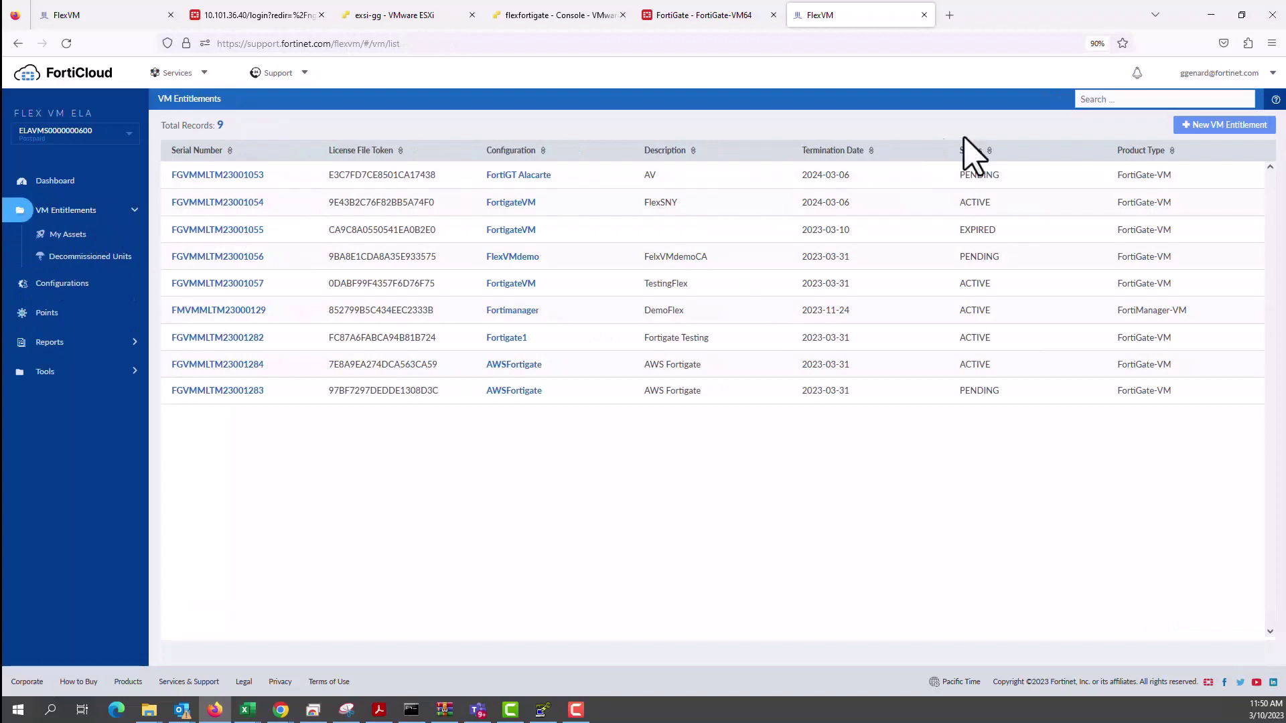
Start a FortiGate VM Service Bundle entitlement using the VMWareFlex configuration, with description 'VM'.
{"action": "left_click", "coordinate": [1227, 126]}
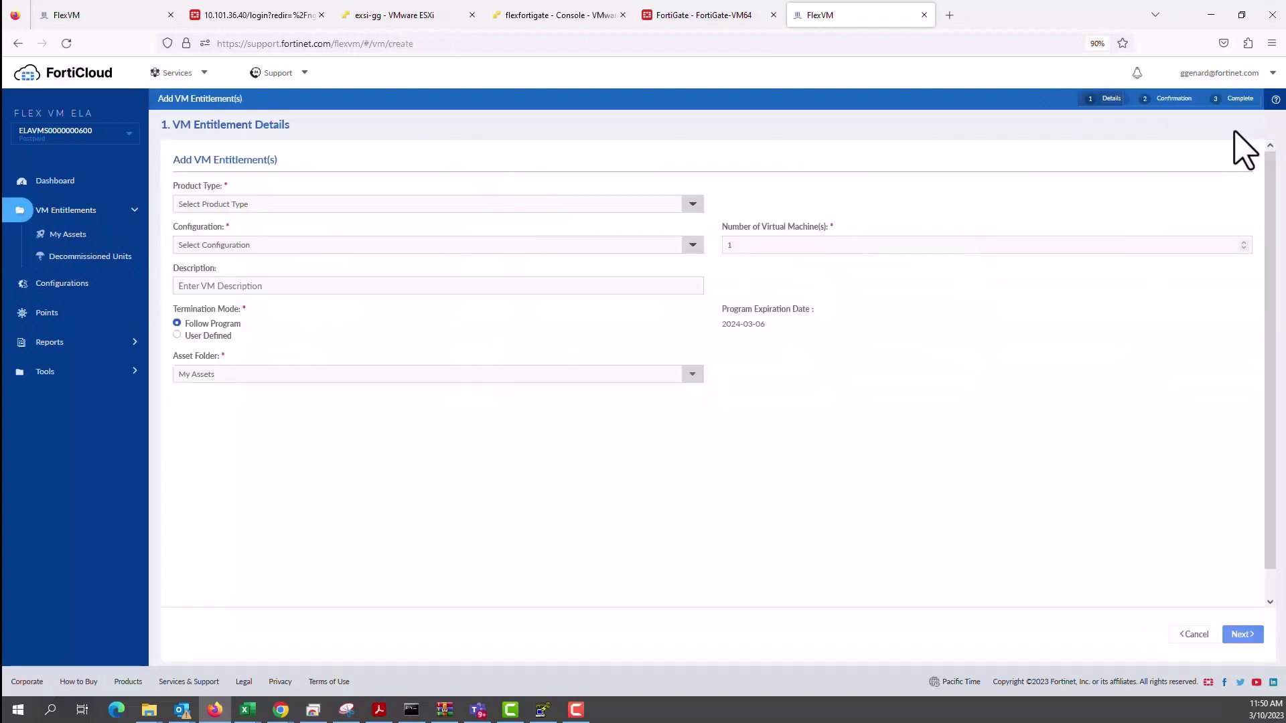
{"action": "left_click", "coordinate": [449, 207]}
{"action": "left_click", "coordinate": [380, 240]}
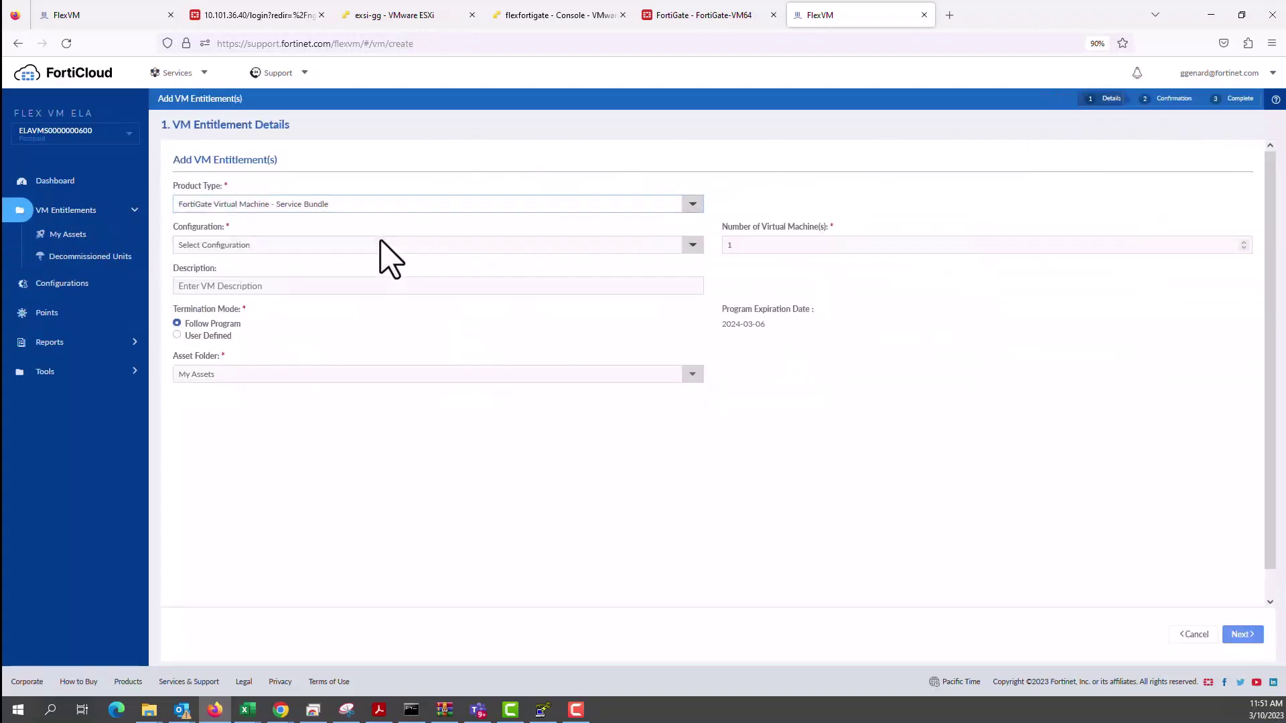
{"action": "left_click", "coordinate": [372, 247]}
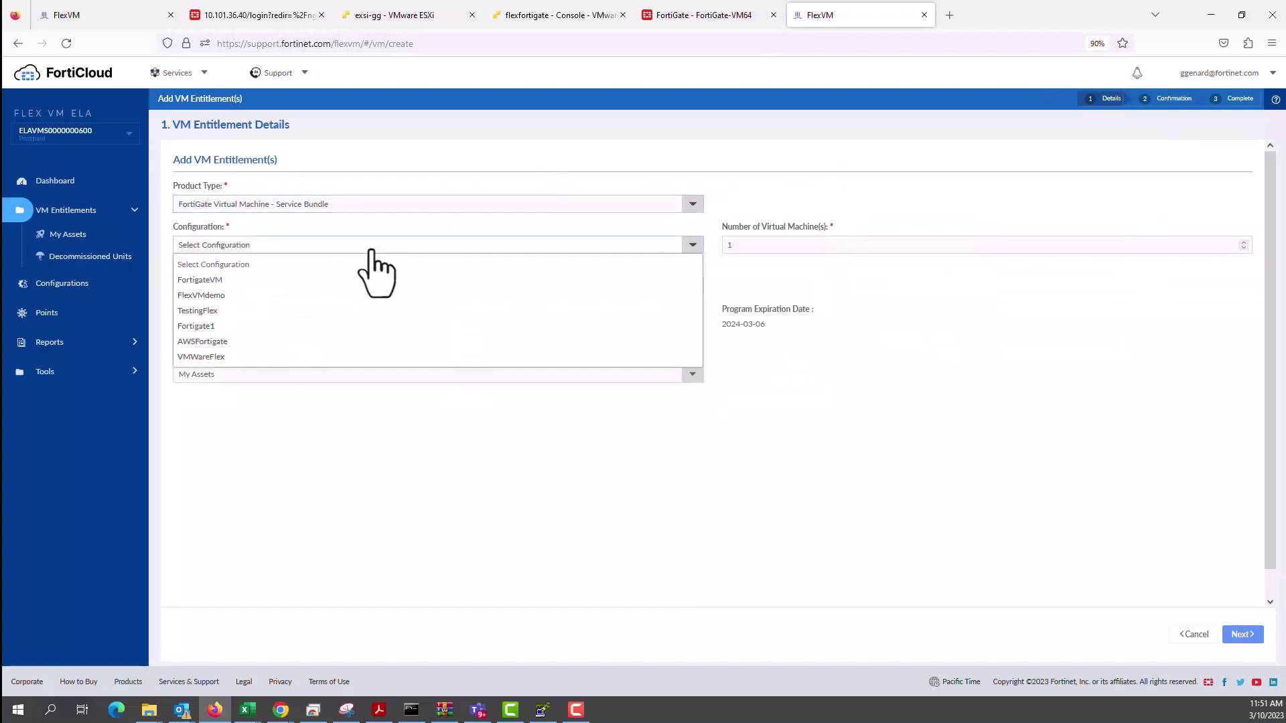
{"action": "left_click", "coordinate": [263, 357]}
{"action": "left_click", "coordinate": [286, 288]}
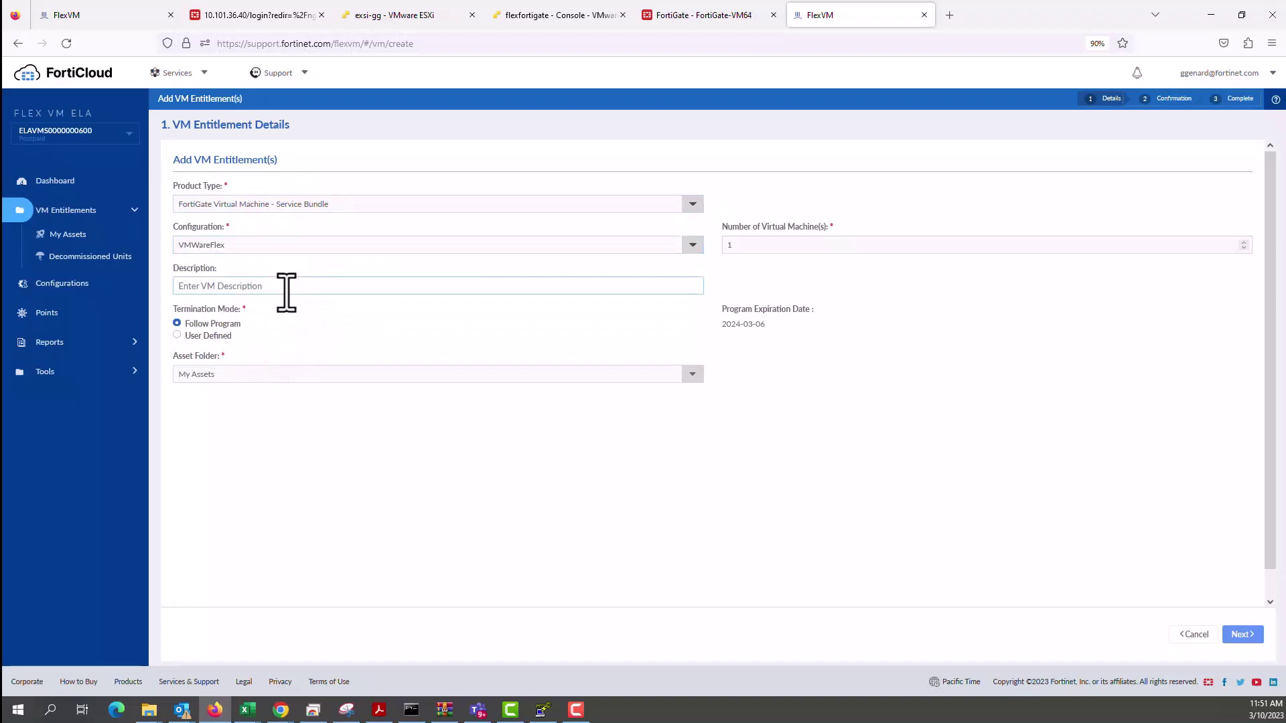
{"action": "type", "text": "VMwareflex"}
Request 2 virtual machines expiring March 31, 2023 and submit the entitlements.
{"action": "left_click", "coordinate": [737, 249]}
{"action": "double_click", "coordinate": [744, 248]}
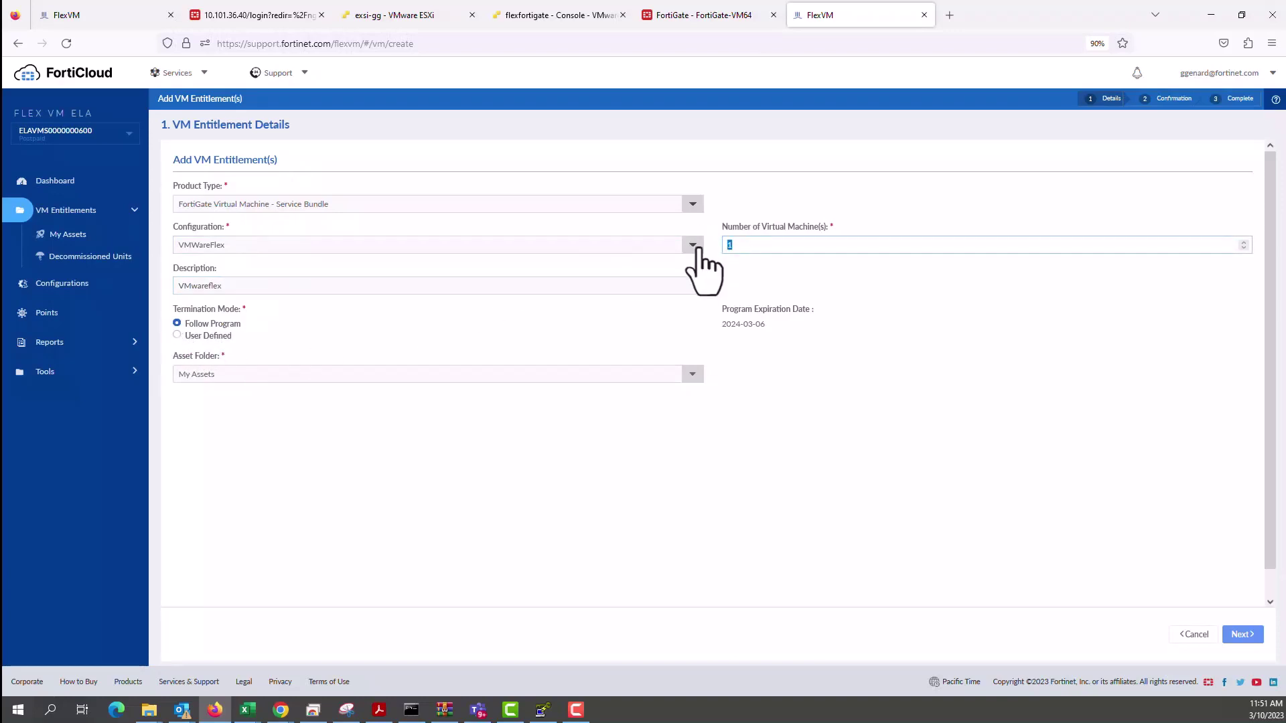
{"action": "type", "text": "2"}
{"action": "left_click", "coordinate": [576, 362]}
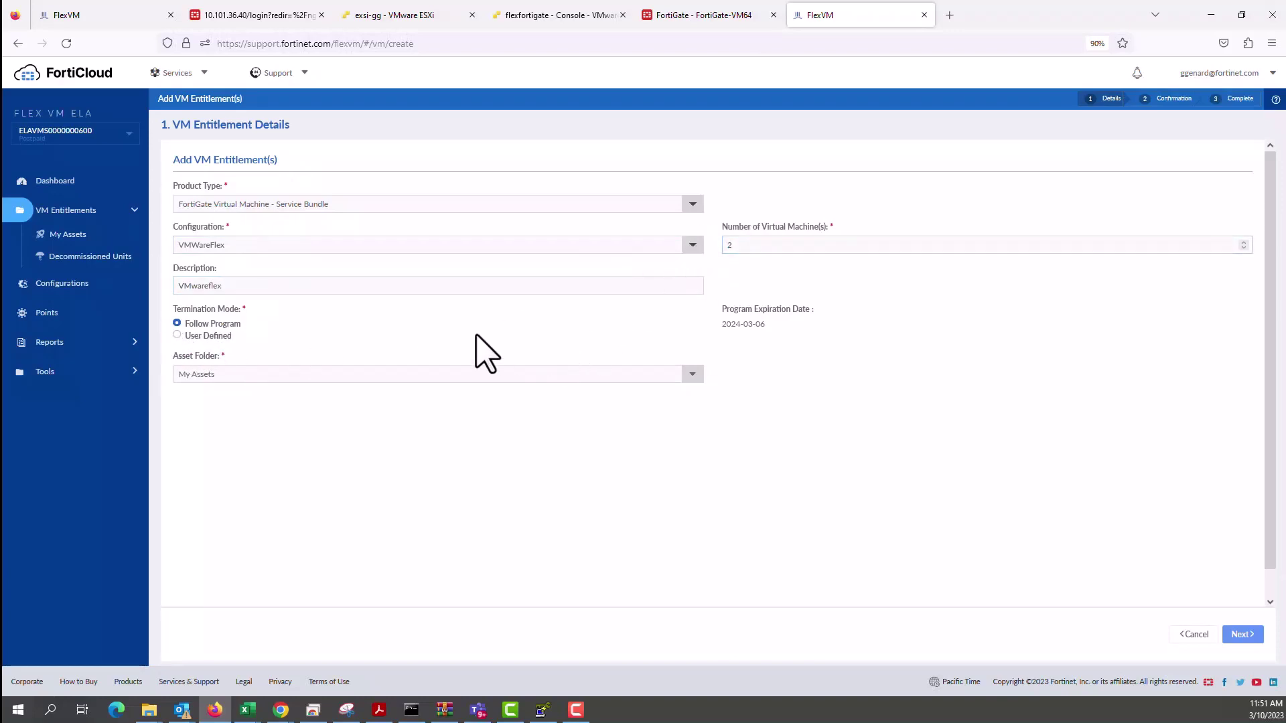
{"action": "left_click", "coordinate": [177, 335]}
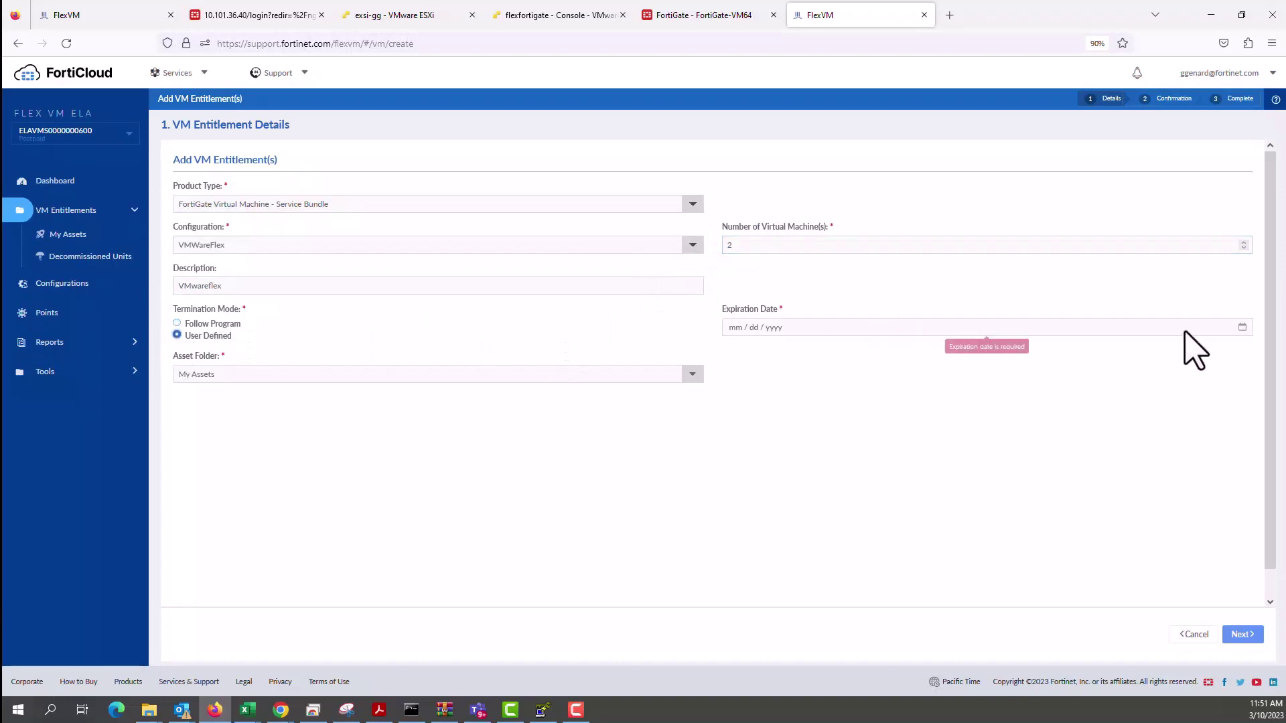
{"action": "left_click", "coordinate": [1218, 328]}
{"action": "left_click", "coordinate": [1243, 327]}
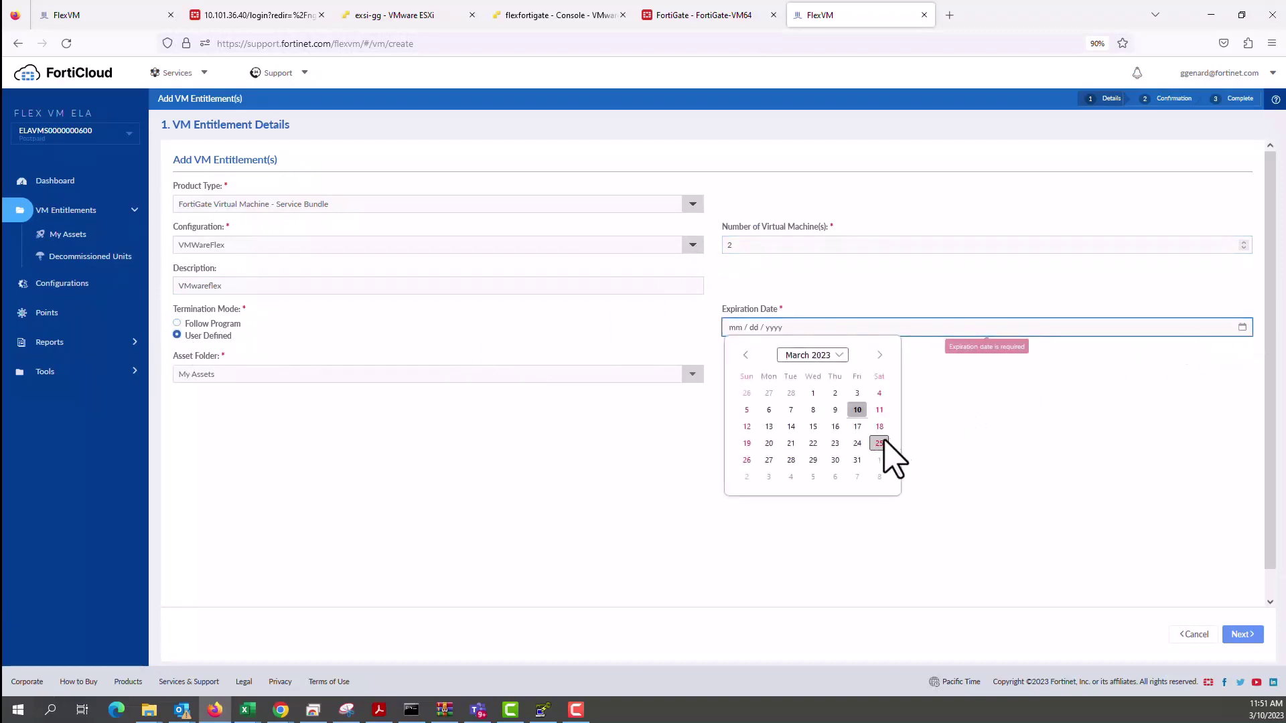
{"action": "left_click", "coordinate": [857, 460]}
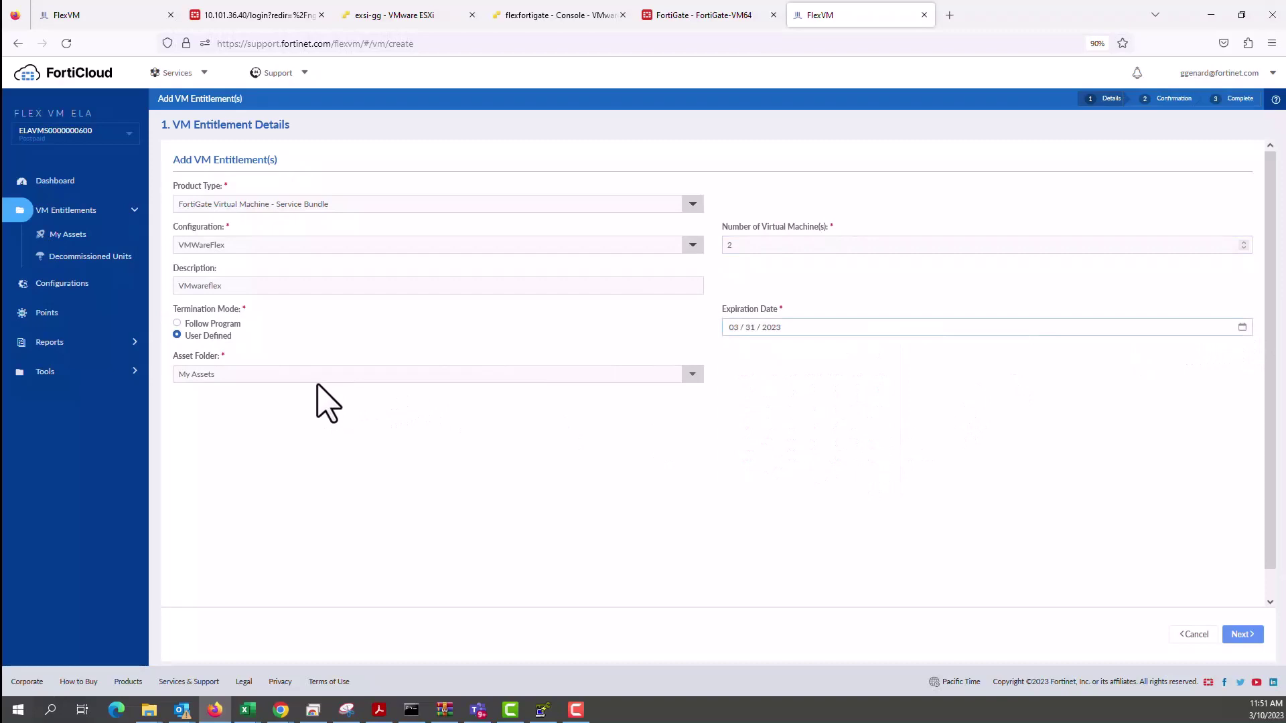
{"action": "left_click", "coordinate": [1243, 634]}
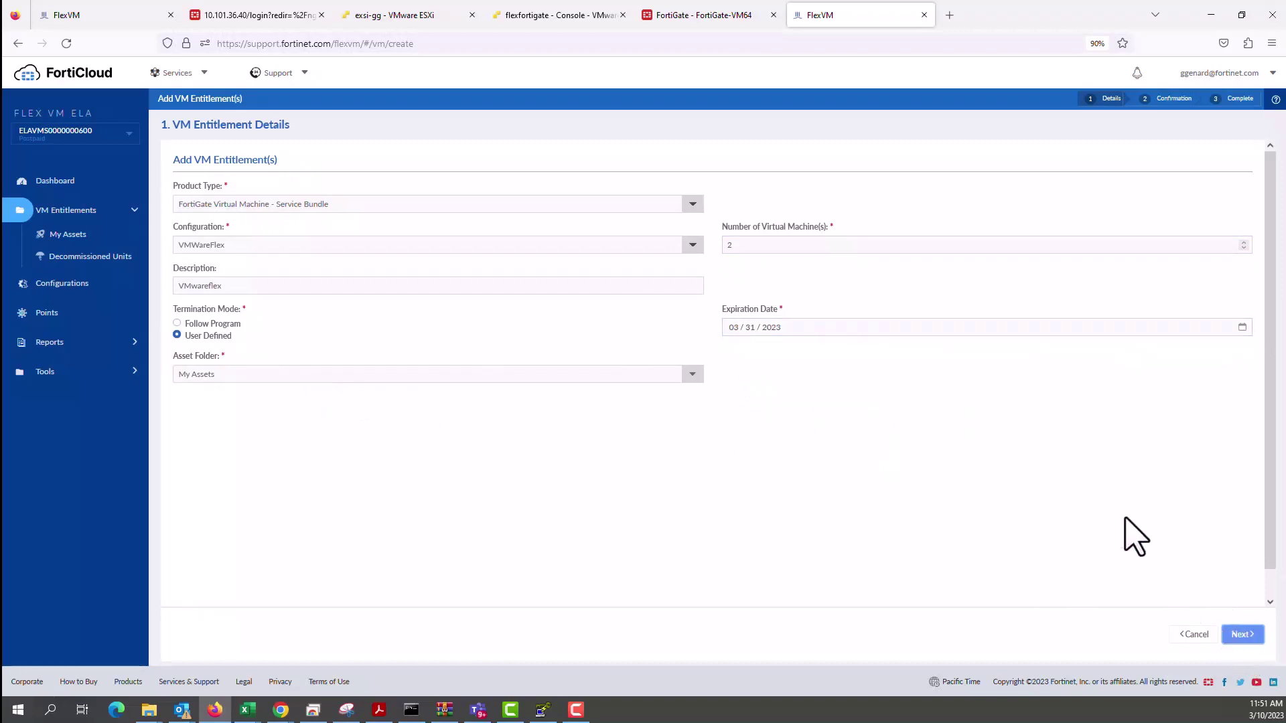
{"action": "left_click", "coordinate": [1244, 635]}
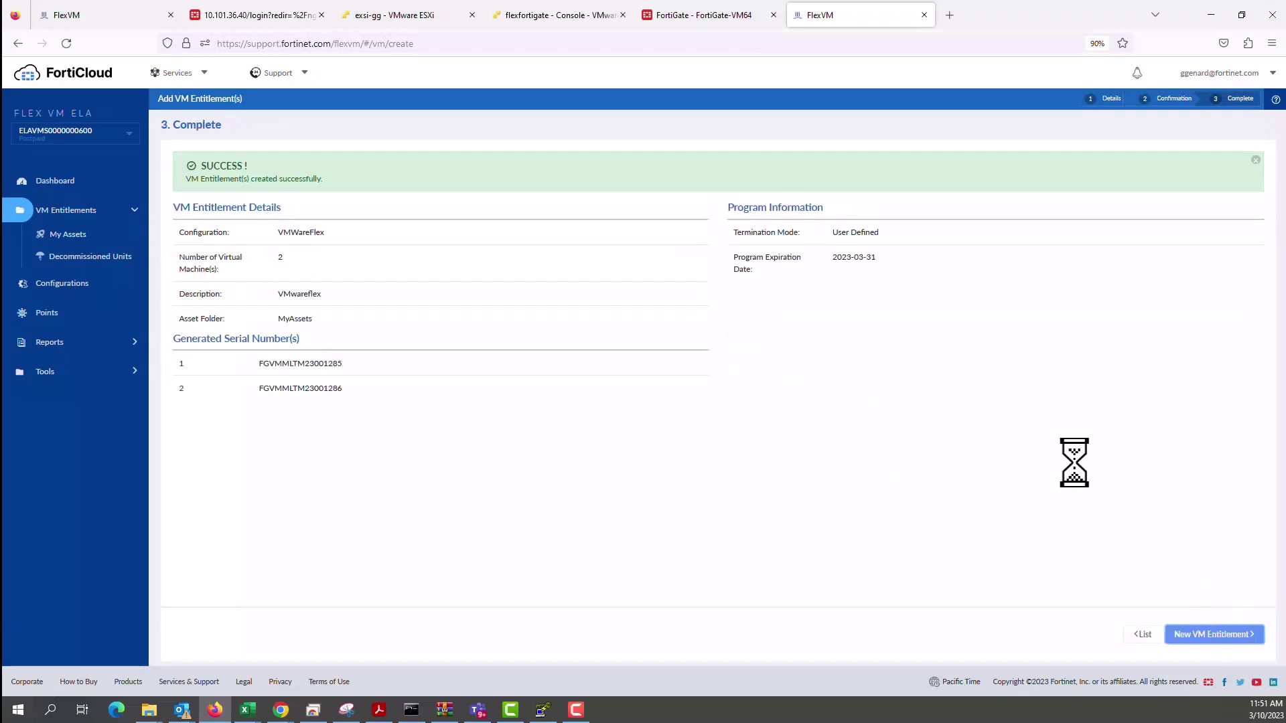
Open entitlement FGVMMLTM23001286 and copy its license file token.
{"action": "left_click", "coordinate": [73, 213]}
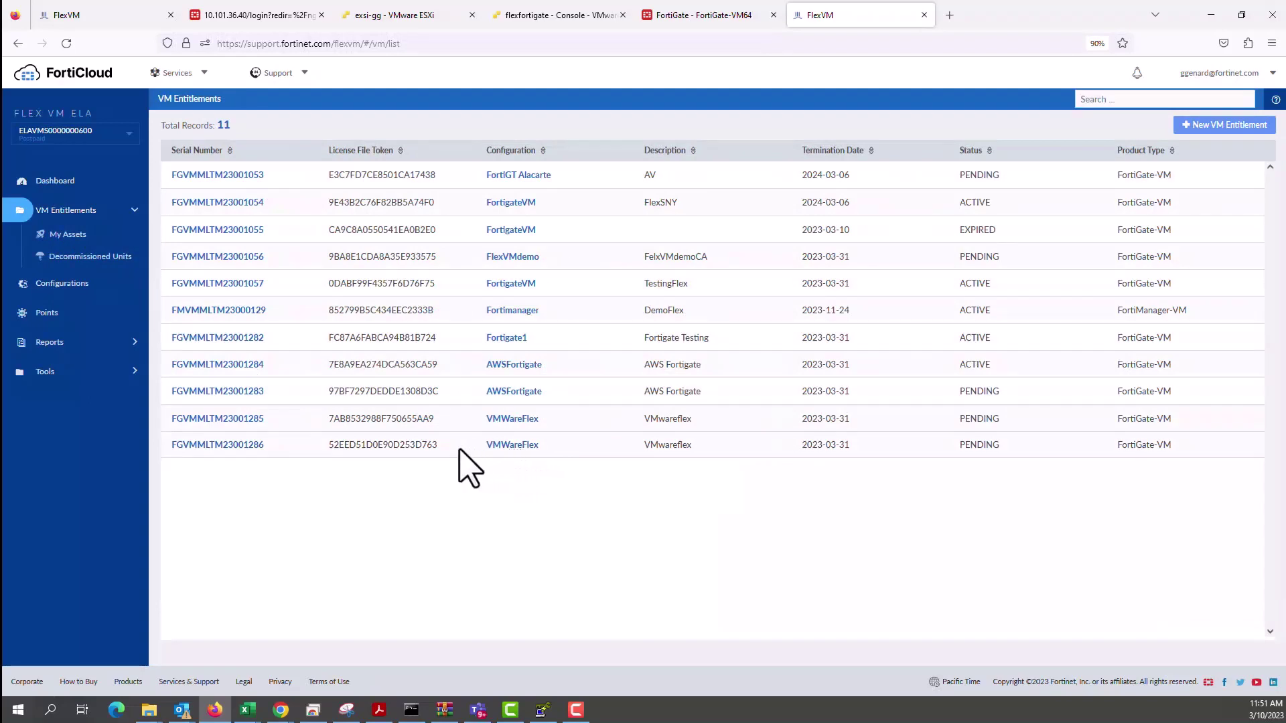
{"action": "left_click", "coordinate": [229, 445]}
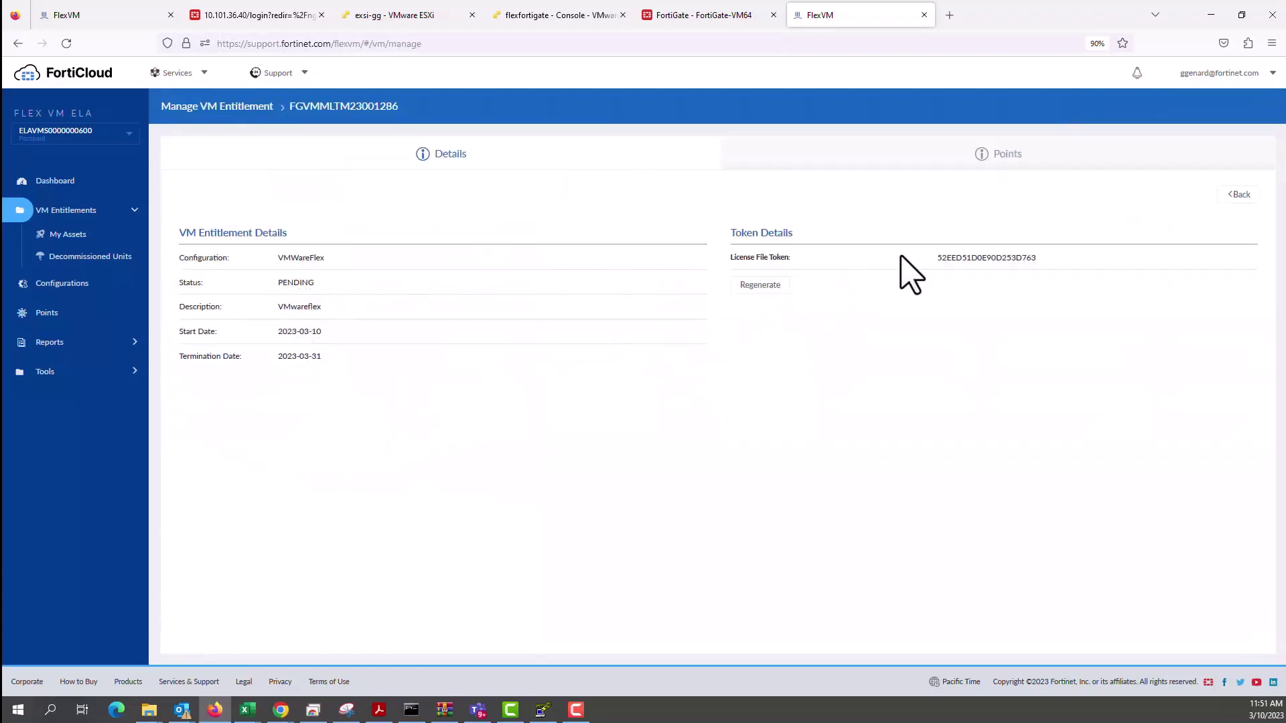
{"action": "left_click_drag", "start_coordinate": [945, 258], "coordinate": [1035, 262]}
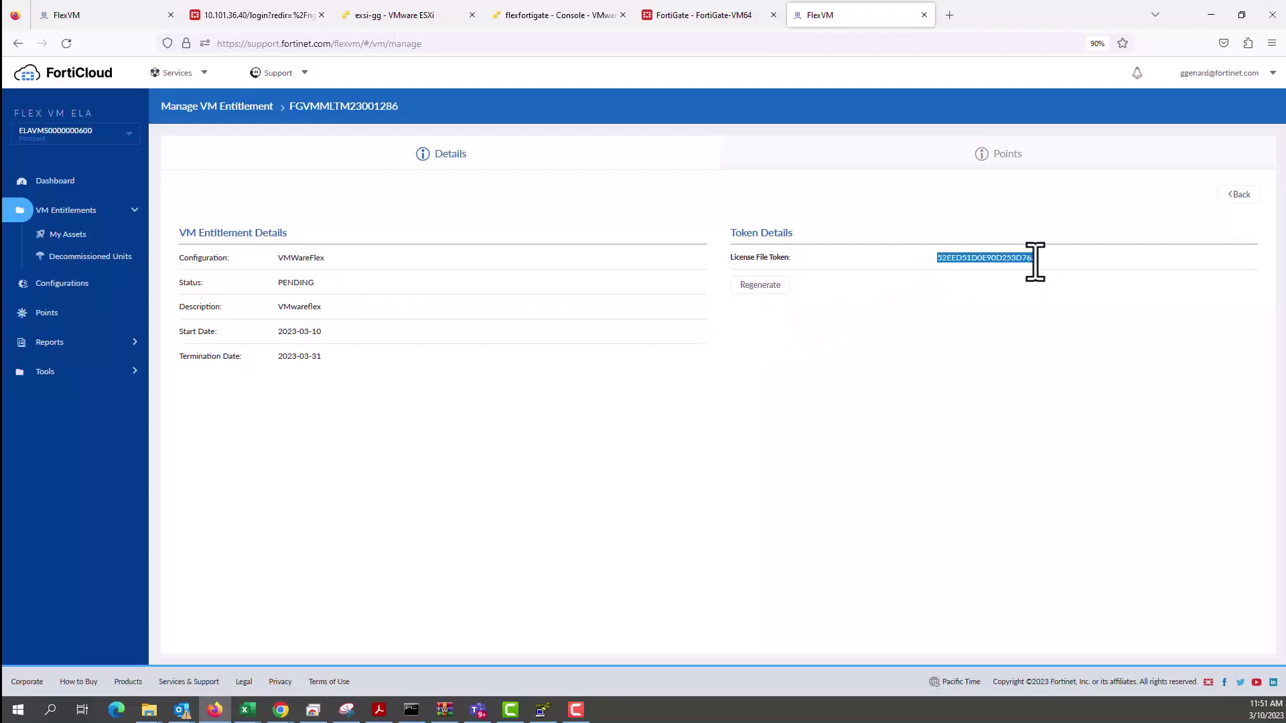
{"action": "right_click", "coordinate": [1035, 261]}
{"action": "left_click", "coordinate": [1049, 275]}
Open the flexfortigate VM's console in a new browser tab and move the PuTTY configuration window aside.
{"action": "left_click", "coordinate": [429, 15]}
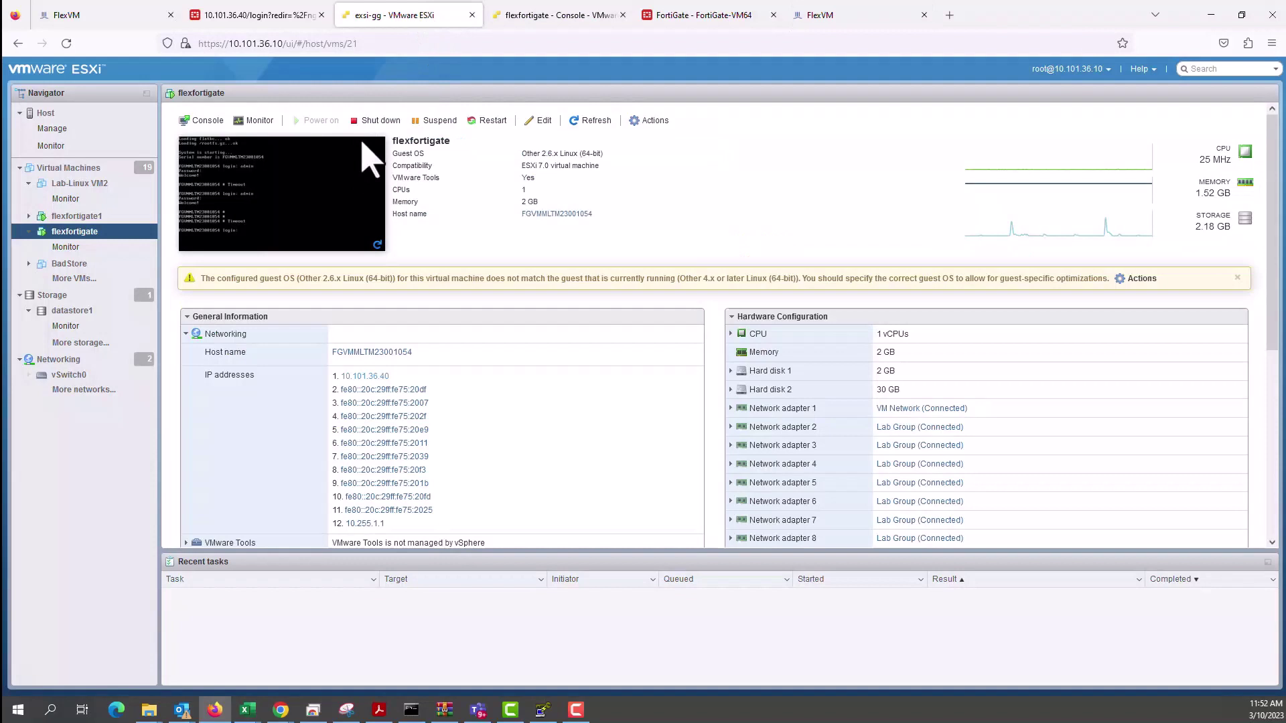
{"action": "left_click", "coordinate": [212, 122]}
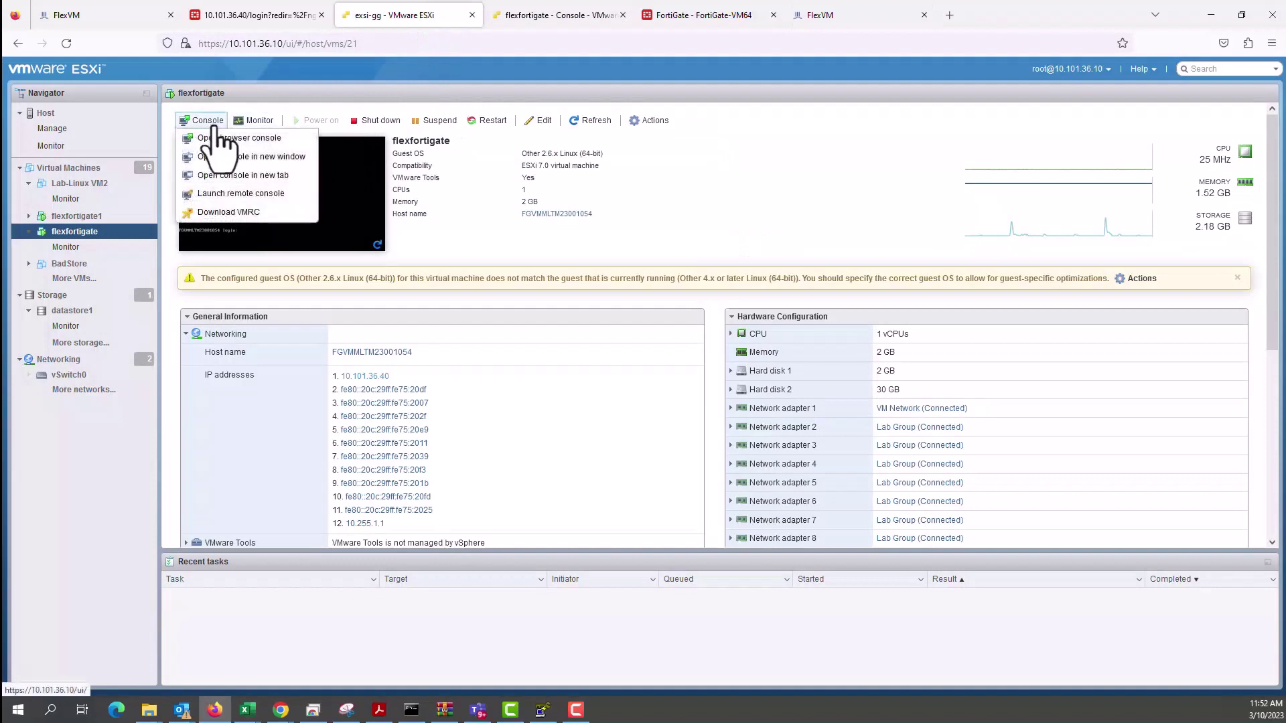
{"action": "left_click", "coordinate": [223, 175]}
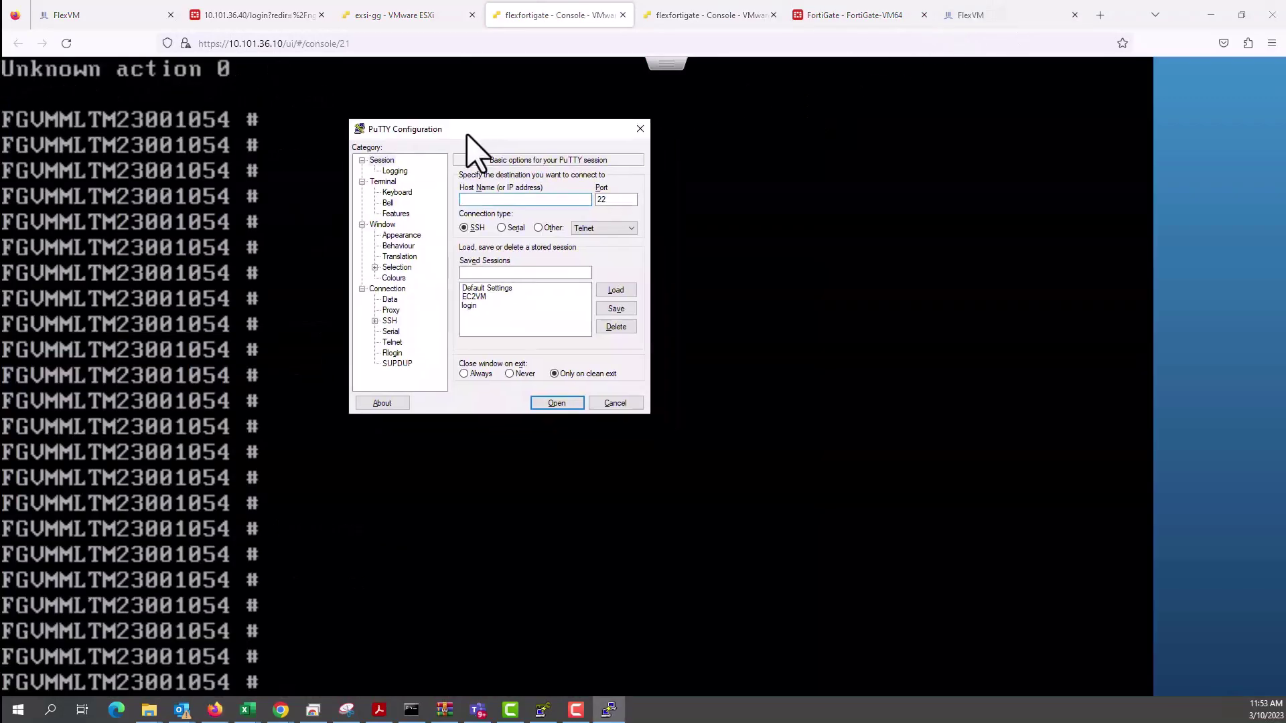
{"action": "left_click_drag", "start_coordinate": [469, 132], "coordinate": [900, 102]}
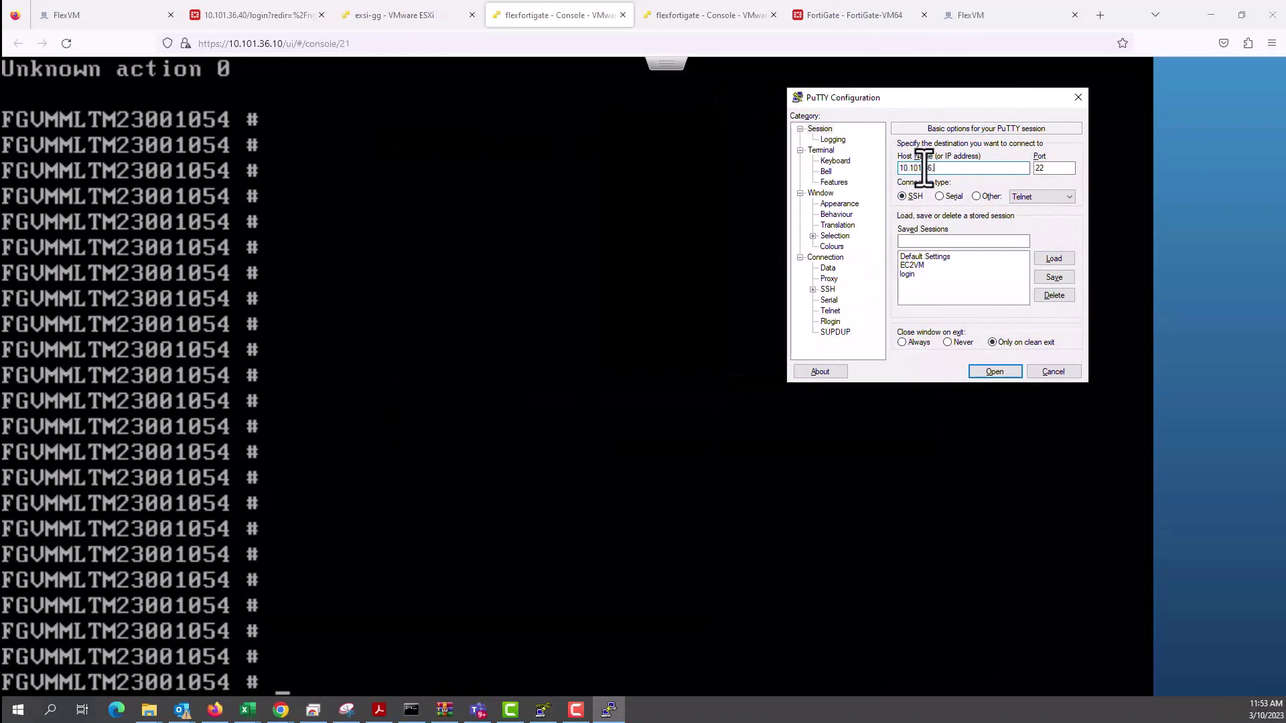
Connect over SSH to 10.101.36.40 and log in to the FortiGate as admin.
{"action": "type", "text": "40"}
{"action": "key", "text": "Return"}
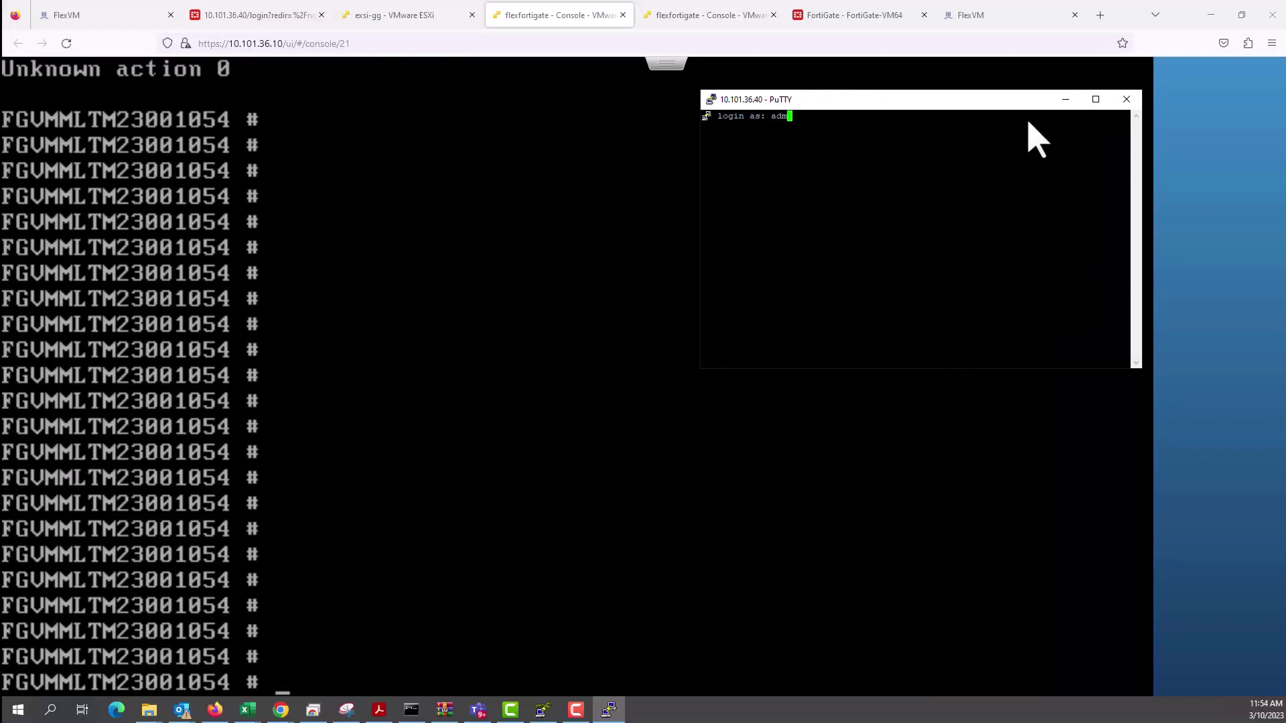
{"action": "type", "text": "admin"}
{"action": "key", "text": "Return"}
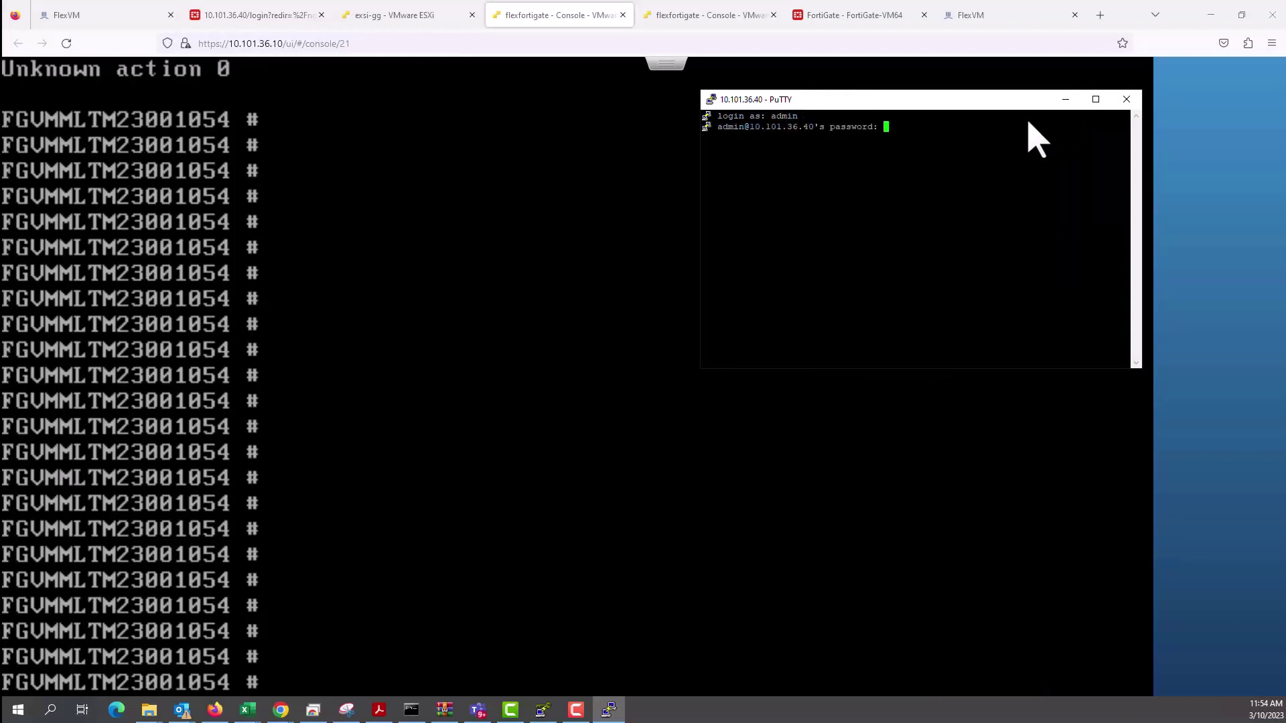
{"action": "key", "text": "Return"}
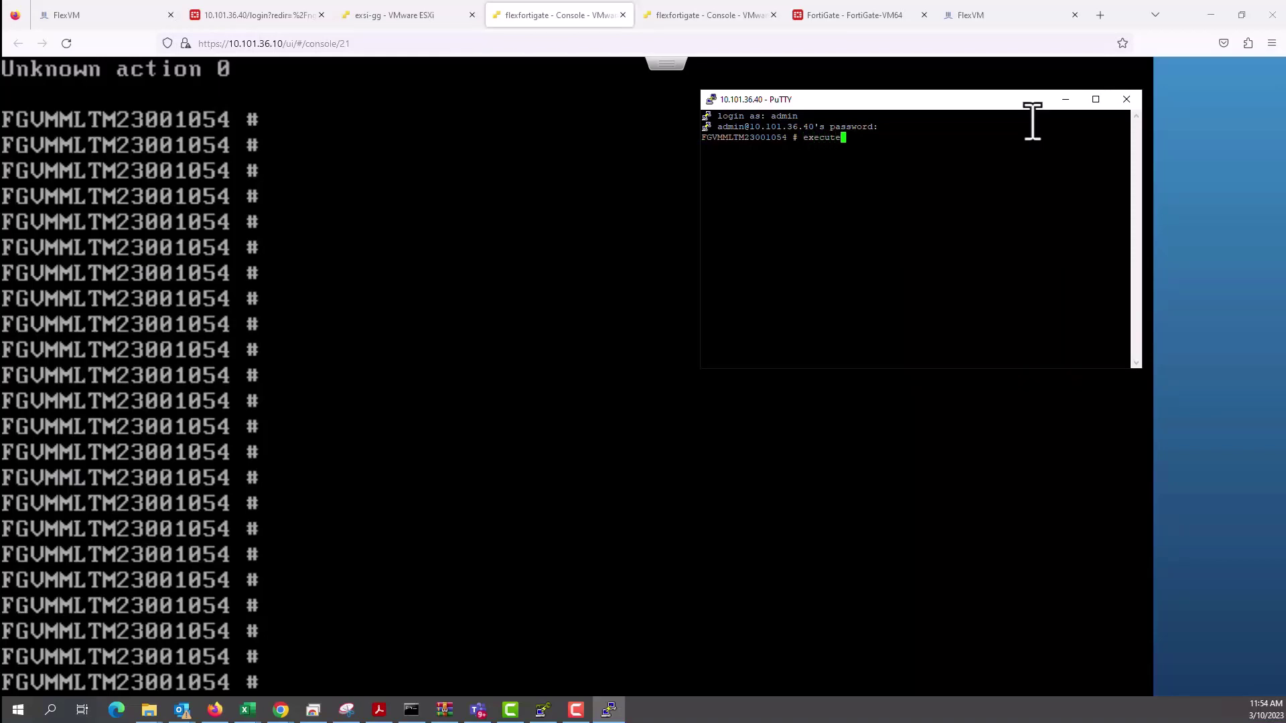
Type execute vm-license and paste the re-copied FlexVM license token after it.
{"action": "type", "text": "execute vm-license"}
{"action": "left_click", "coordinate": [951, 17]}
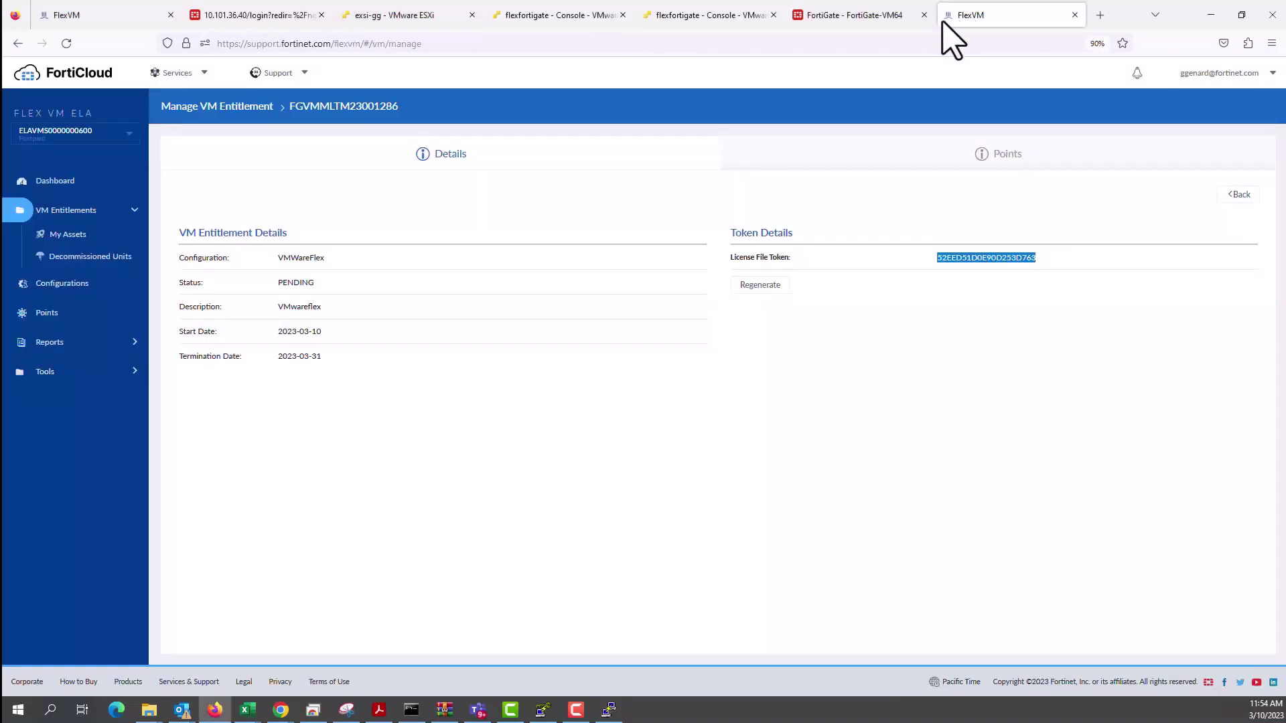
{"action": "right_click", "coordinate": [990, 257]}
{"action": "left_click", "coordinate": [1011, 272]}
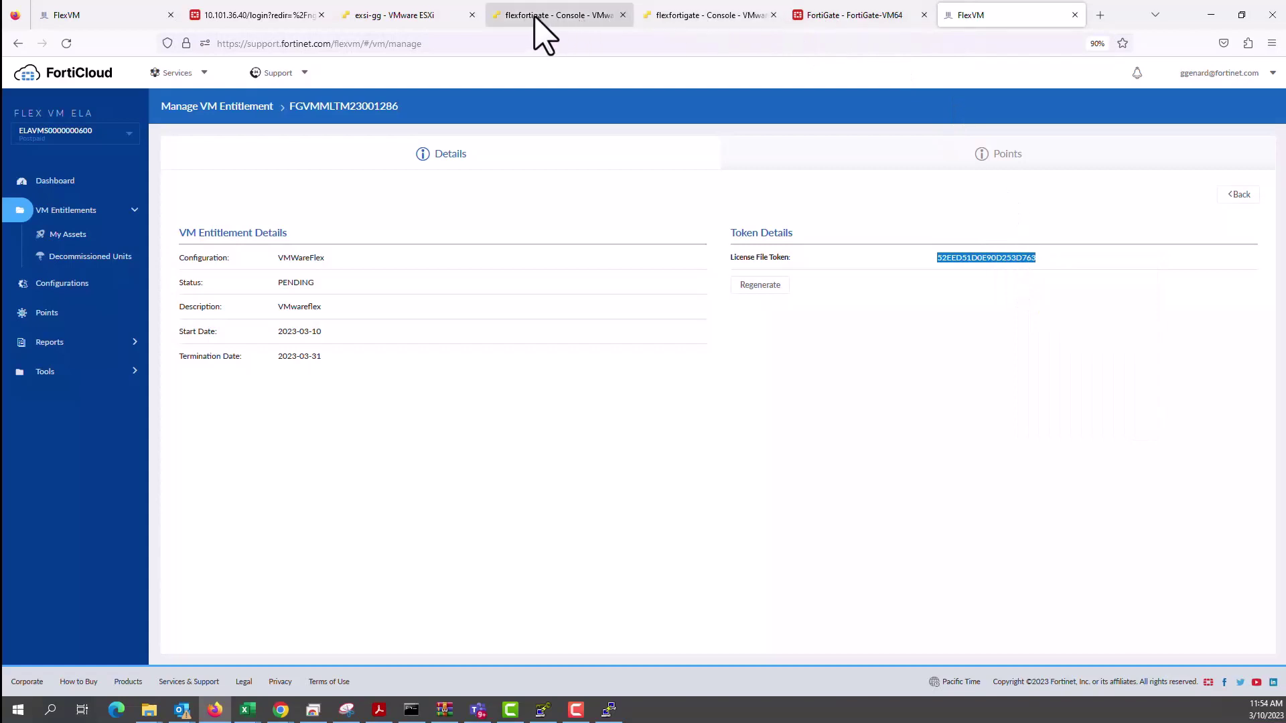
{"action": "key", "text": "alt+Tab"}
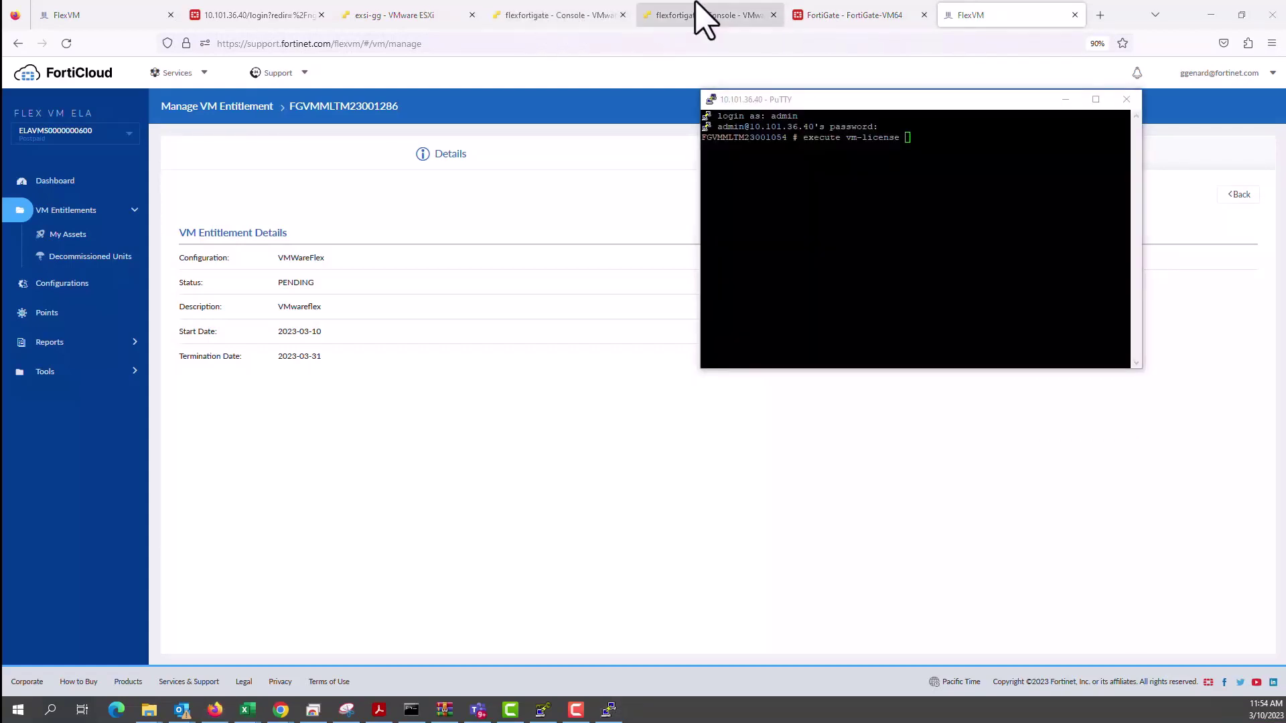
{"action": "left_click", "coordinate": [700, 20]}
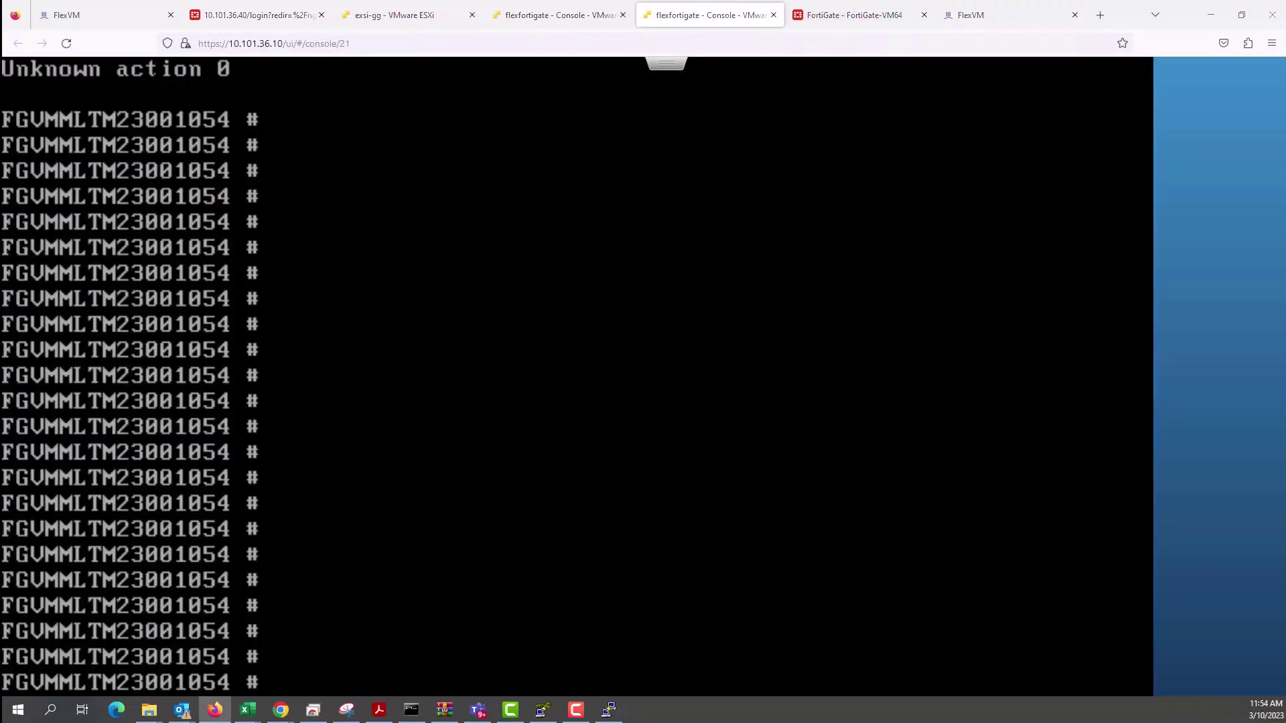
{"action": "key", "text": "alt+Tab"}
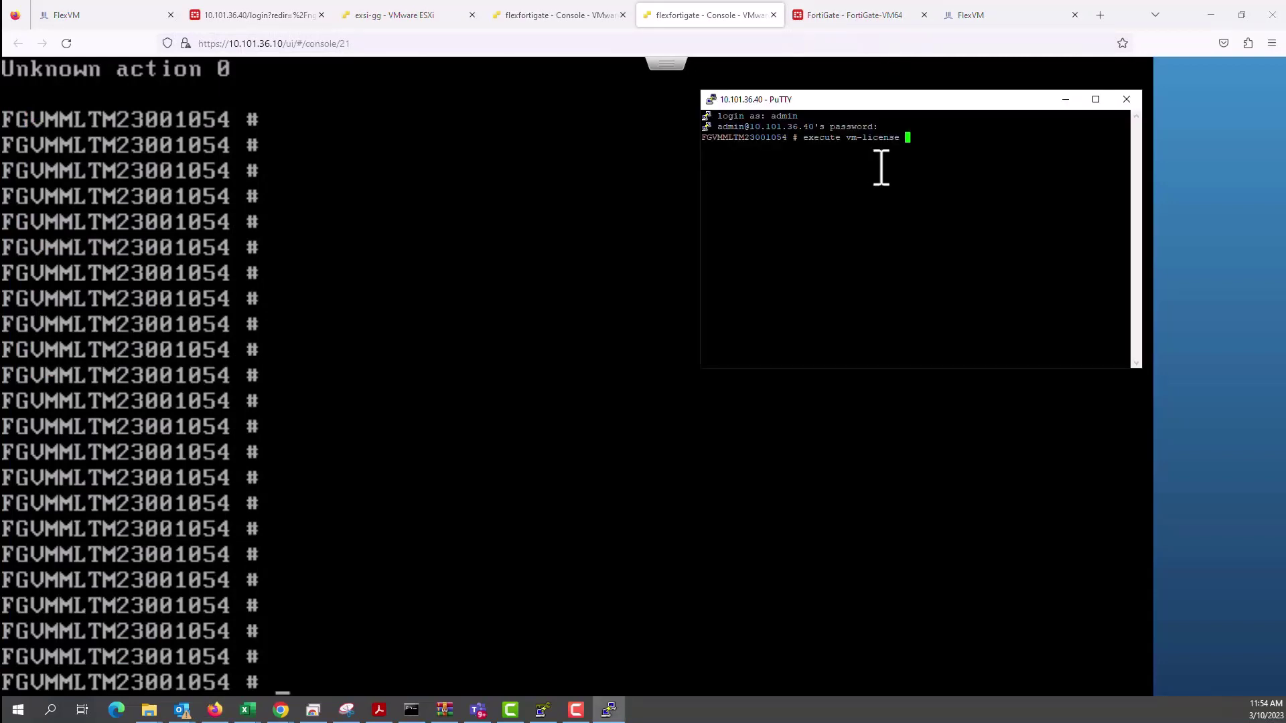
{"action": "right_click", "coordinate": [881, 167]}
Run the execute vm-license command with the pasted token.
{"action": "key", "text": "Return"}
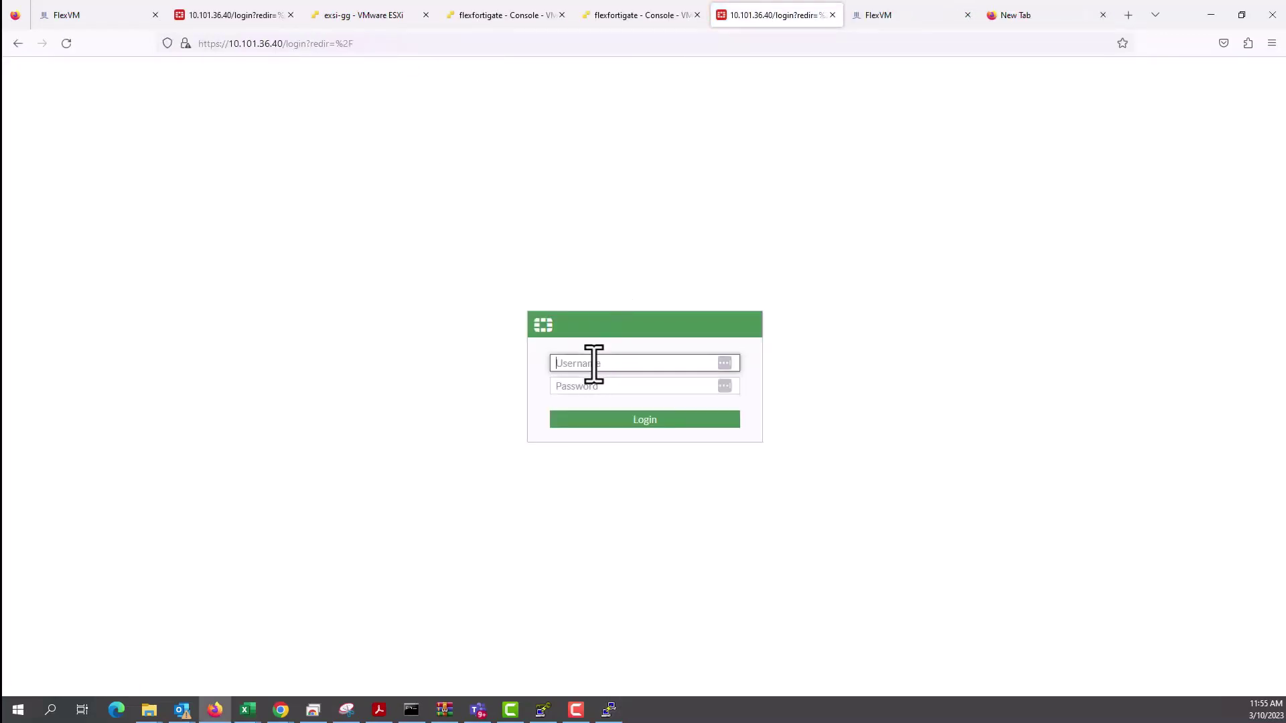
{"action": "type", "text": "n"}
{"action": "key", "text": "Tab"}
{"action": "type", "text": "••"}
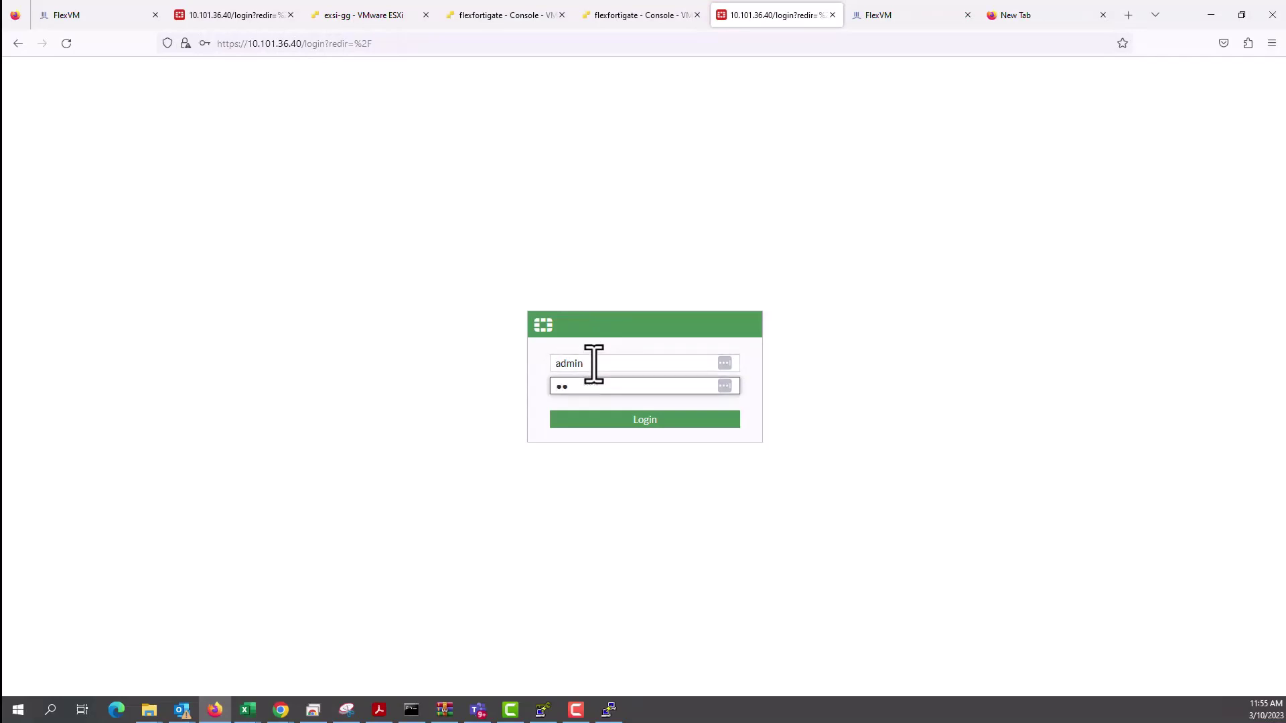
{"action": "key", "text": "Return"}
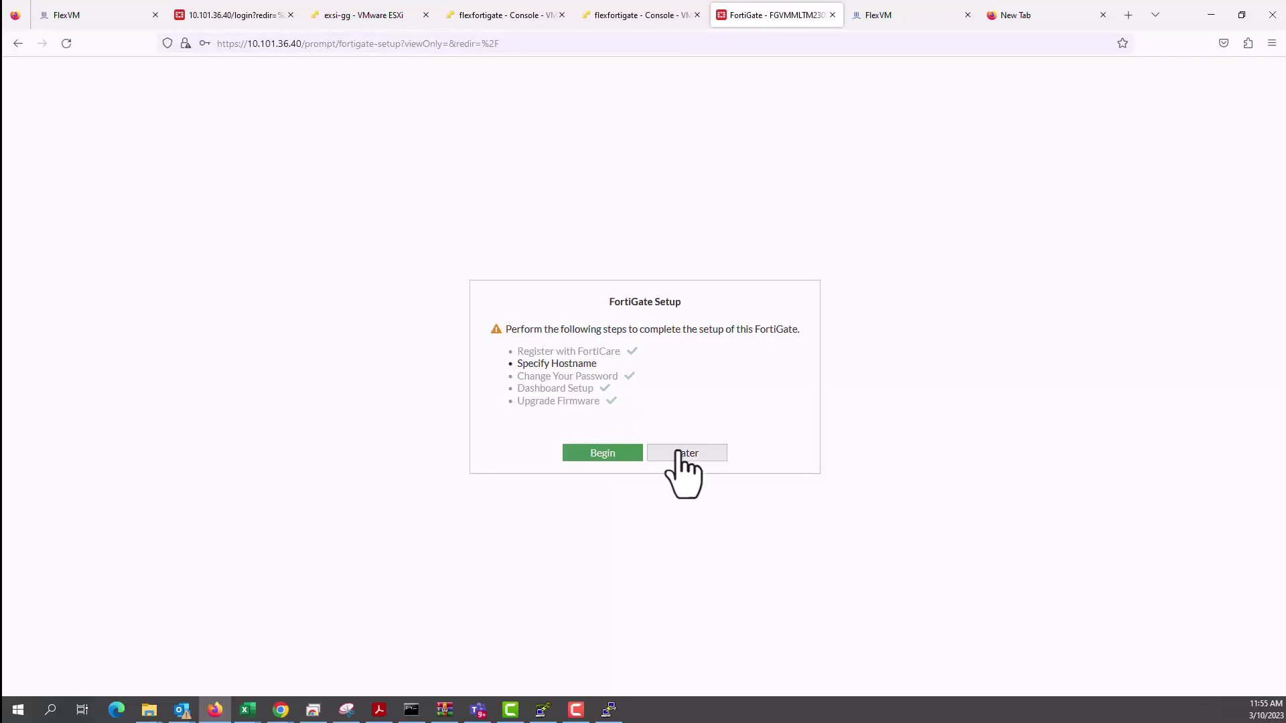
{"action": "left_click", "coordinate": [683, 454]}
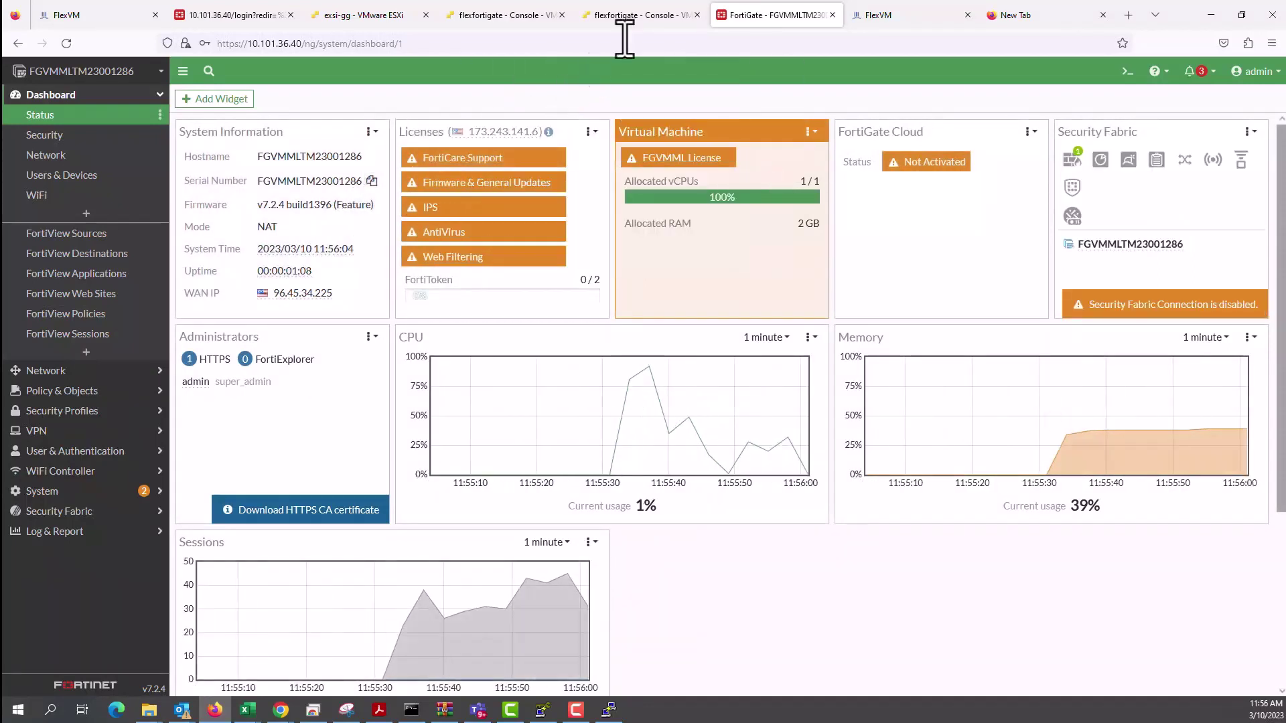
{"action": "left_click", "coordinate": [878, 15]}
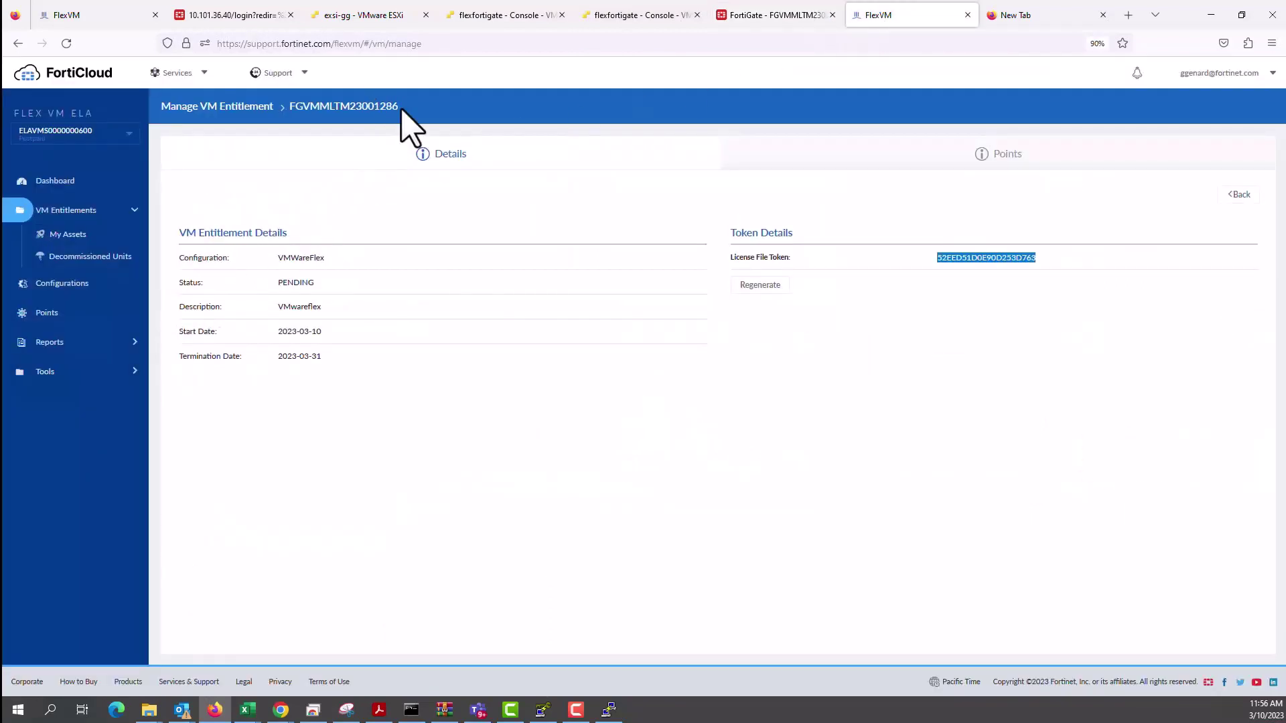
Return to the VM Entitlements list to check FGVMMLTM23001286's status.
{"action": "left_click", "coordinate": [111, 213]}
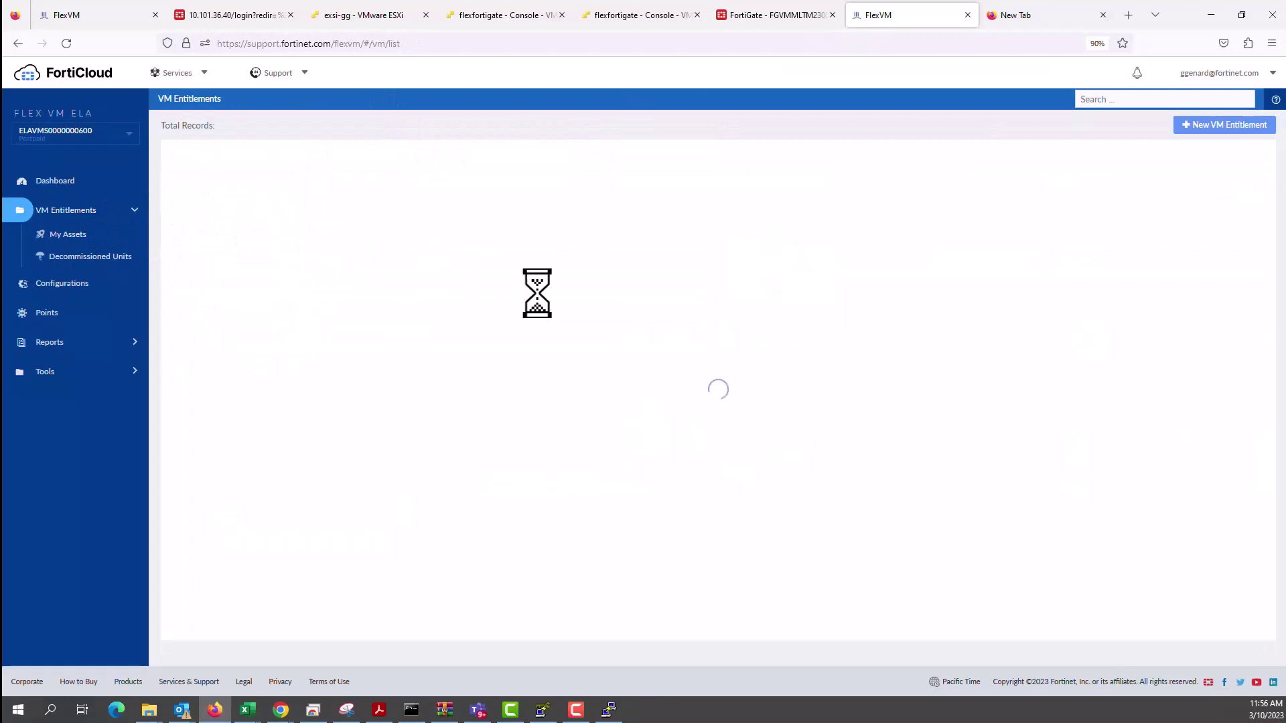